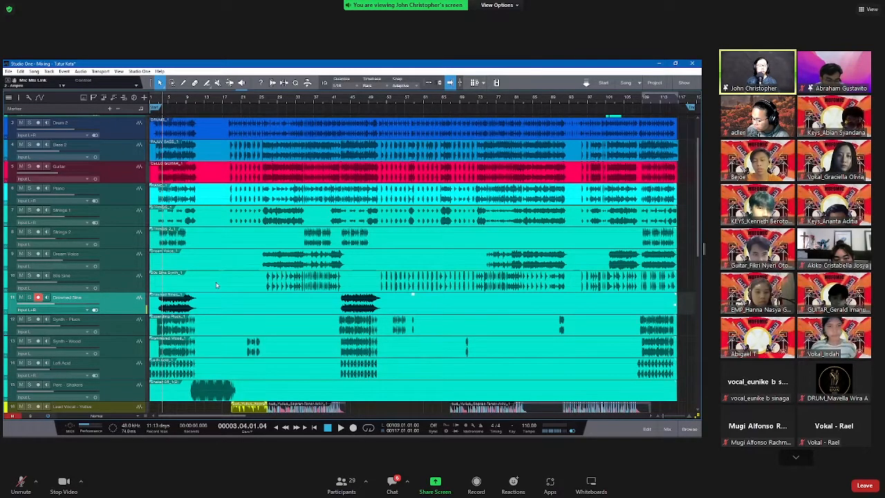
# Return the playhead to the song start, solo and select the Lofi Acid track, and show its channel inspector
pyautogui.press(',')
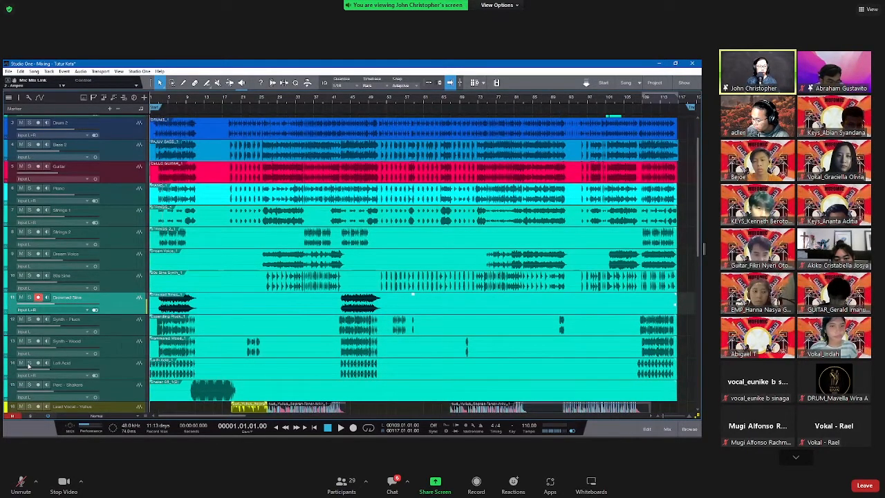
pyautogui.scroll(-3, 162, 280)
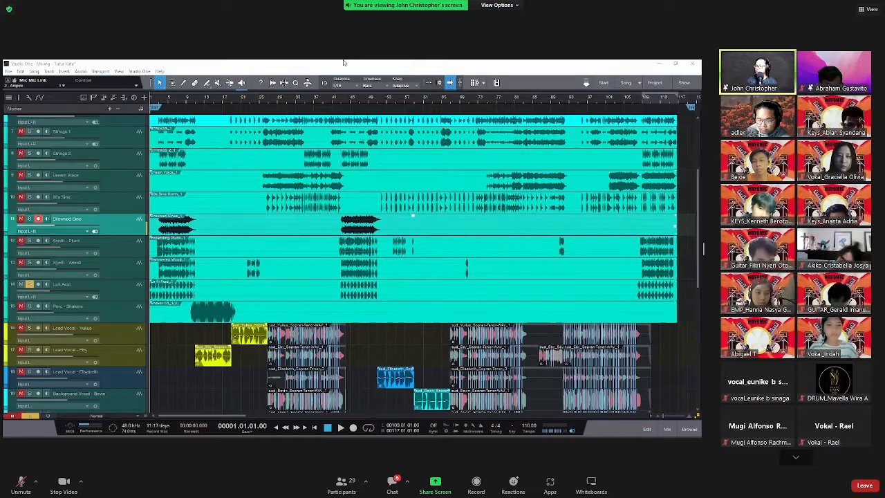
pyautogui.click(125, 293)
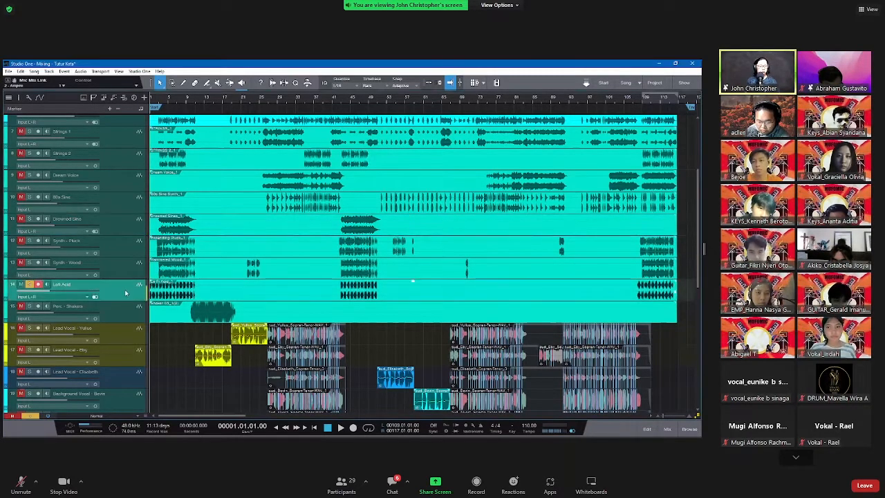
pyautogui.click(17, 99)
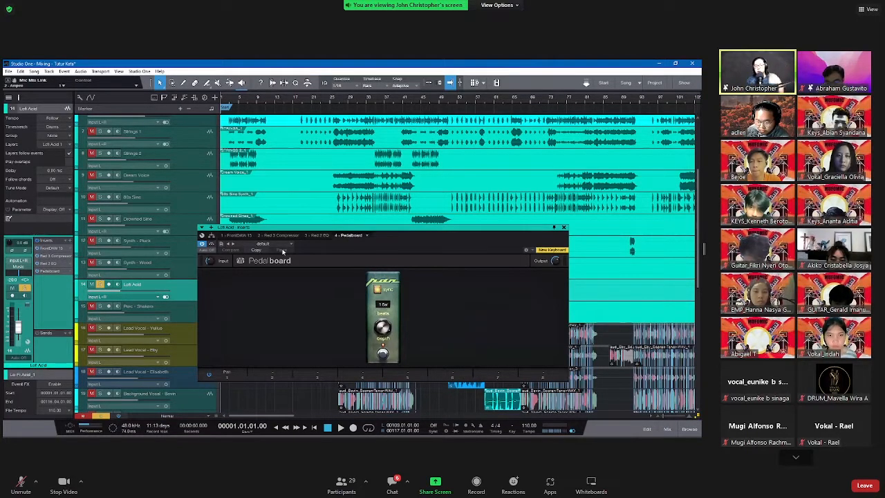
# Play the soloed Lofi Acid track and inspect the Limiter and Spectrum Meter inserts on the main output
pyautogui.press('Escape')
pyautogui.press('space')
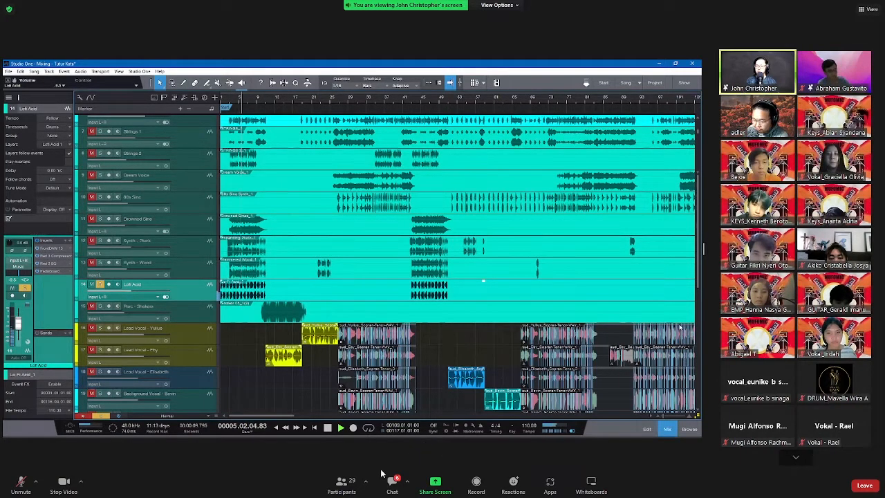
pyautogui.click(669, 429)
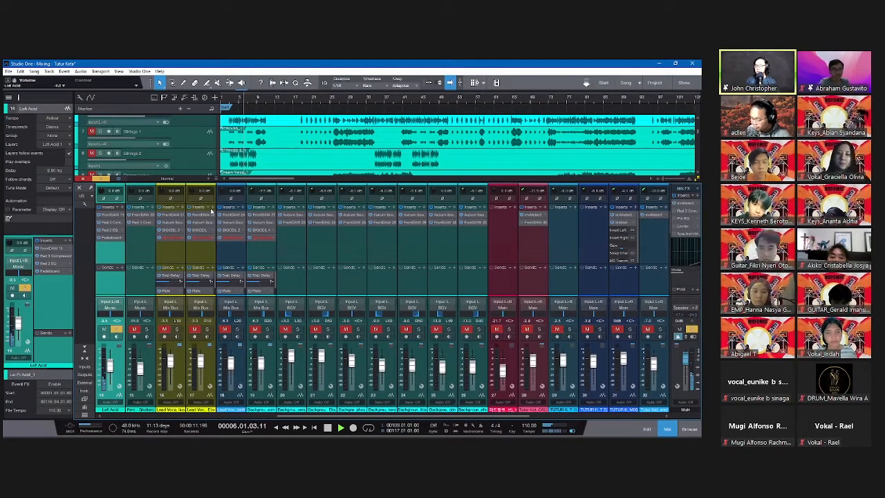
pyautogui.doubleClick(683, 226)
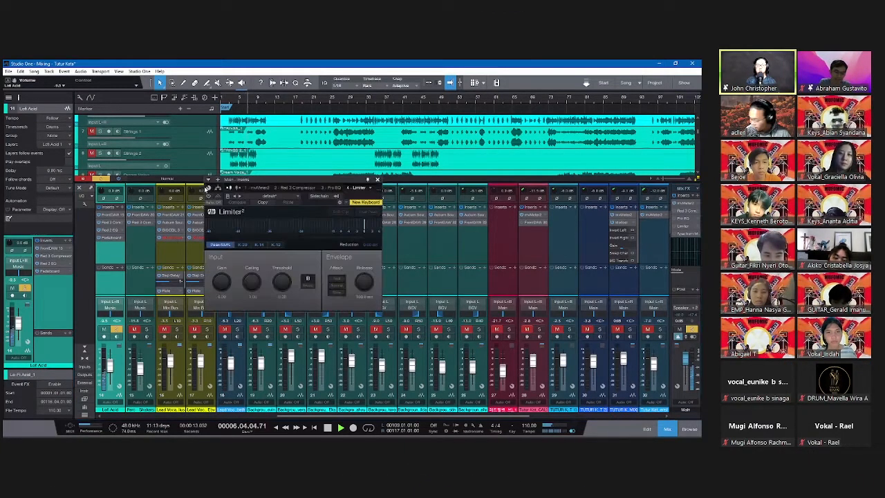
pyautogui.click(373, 190)
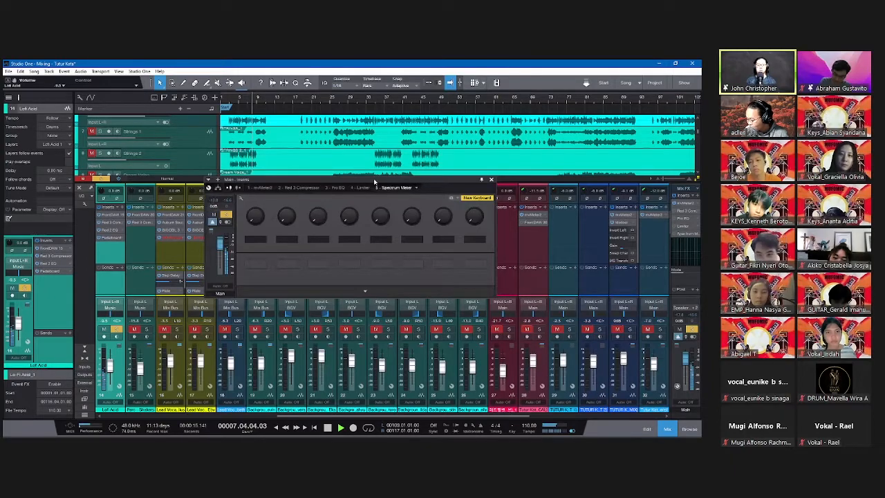
pyautogui.click(360, 187)
pyautogui.click(667, 428)
pyautogui.press('space')
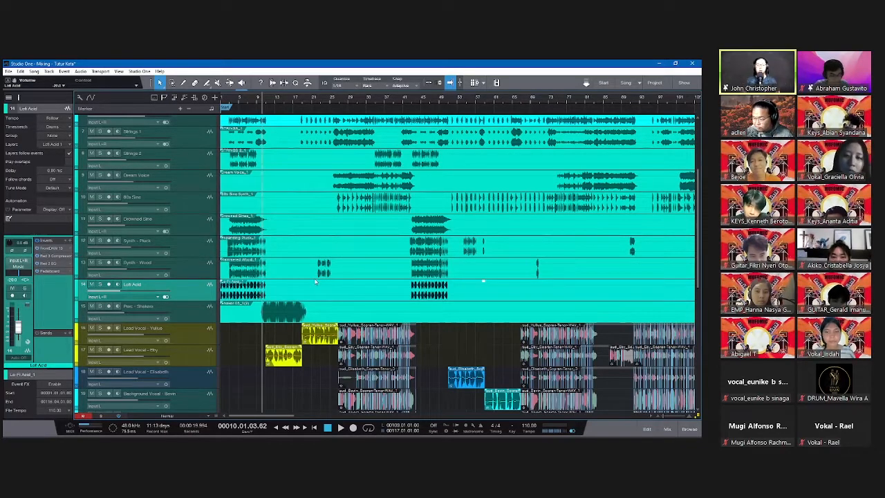
# Select the Drum 2 track and place the playhead at about bar 18
pyautogui.scroll(5, 188, 166)
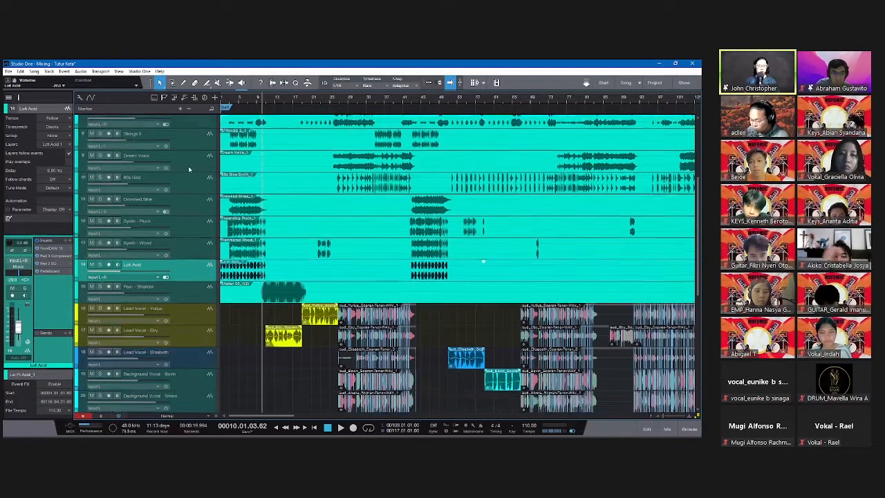
pyautogui.click(193, 148)
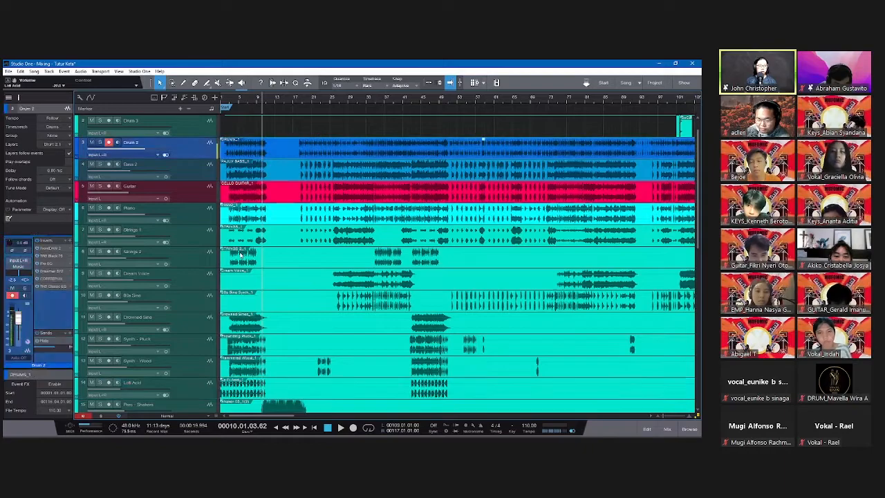
pyautogui.scroll(1, 240, 254)
pyautogui.scroll(-2, 241, 255)
pyautogui.moveTo(299, 101); pyautogui.dragTo(262, 101)
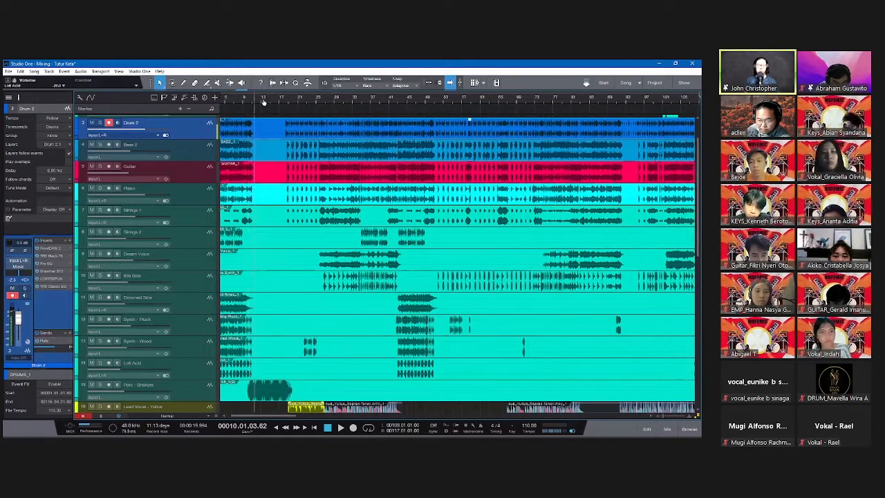
pyautogui.click(262, 101)
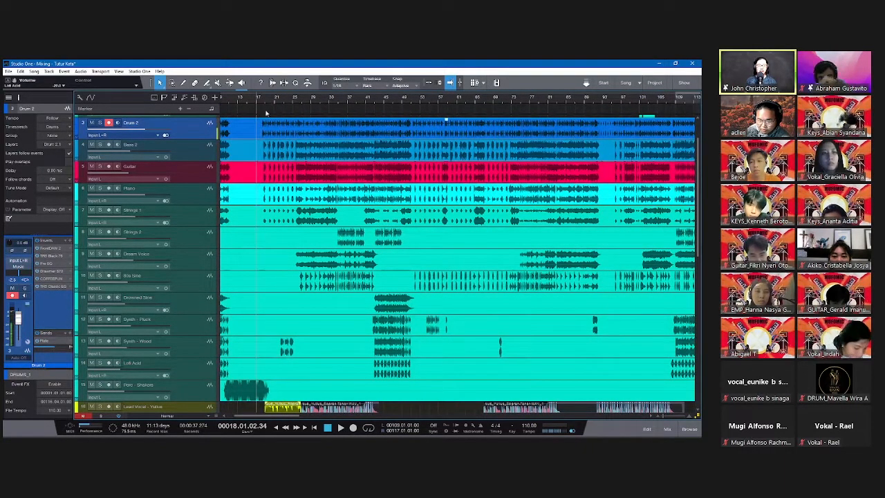
# Solo the Drum 2 track and play it from bar 18 to about bar 20
pyautogui.press('e')
pyautogui.press('e')
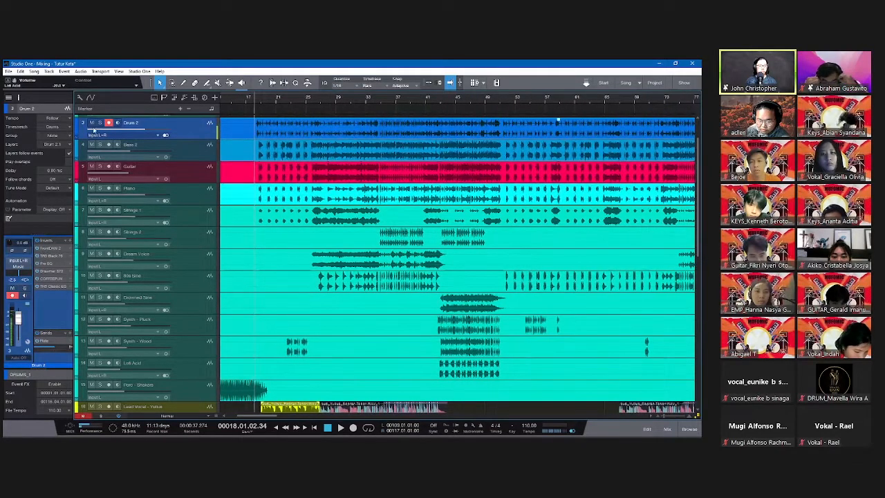
pyautogui.click(99, 123)
pyautogui.press('space')
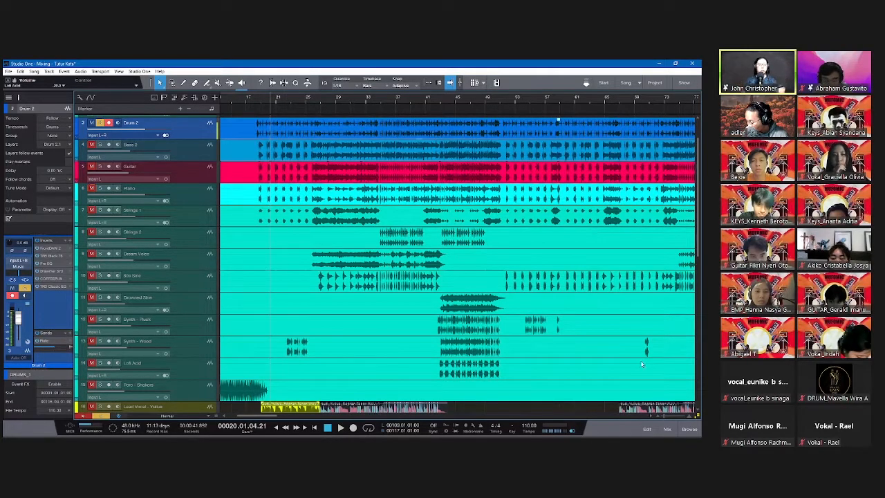
# Set the input gain of the Limiter on the main output to 10.00 dB
pyautogui.press('F3')
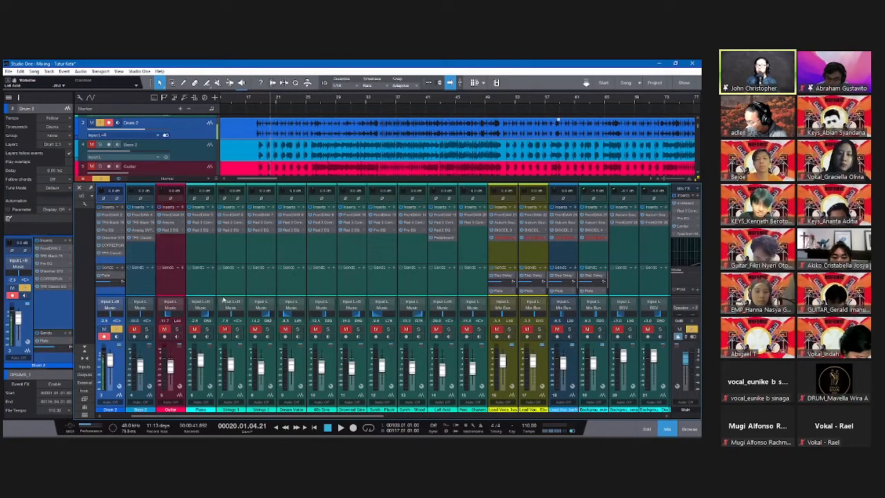
pyautogui.press('Return')
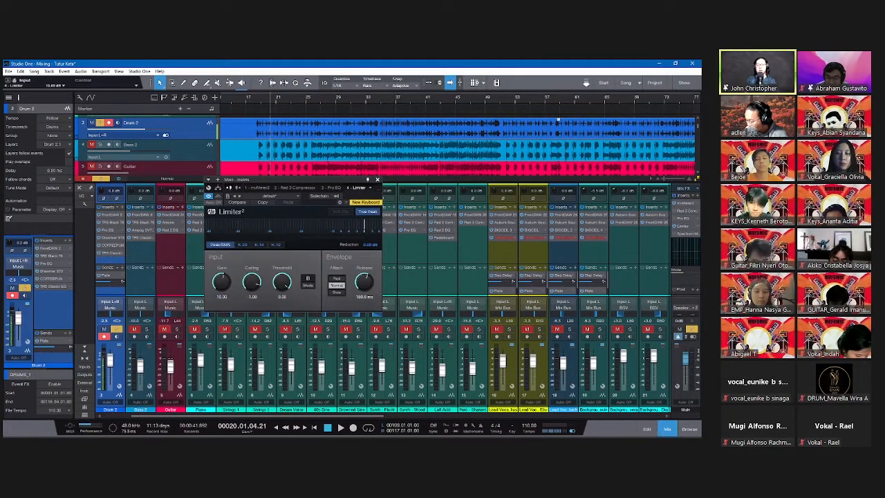
pyautogui.click(665, 429)
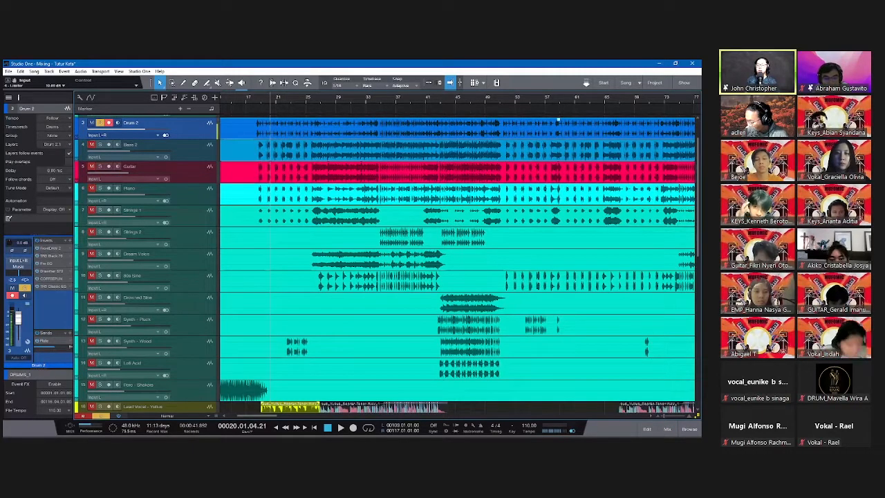
# Play the soloed Drum 2 track again from about bar 18 and mute its Plate send for comparison
pyautogui.click(271, 63)
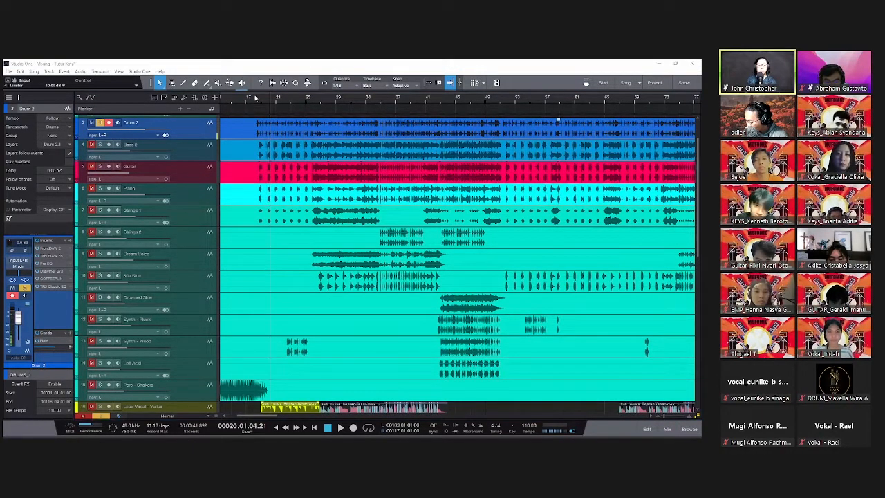
pyautogui.click(287, 106)
pyautogui.press('space')
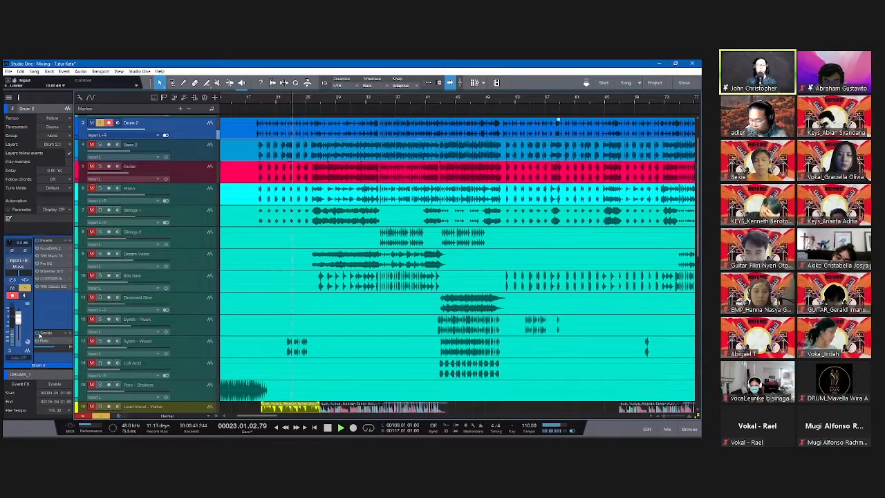
pyautogui.click(255, 99)
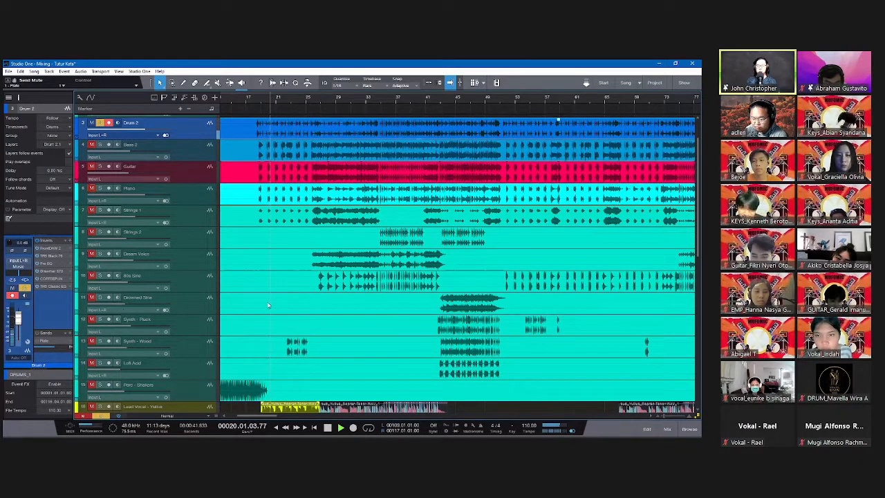
pyautogui.press('space')
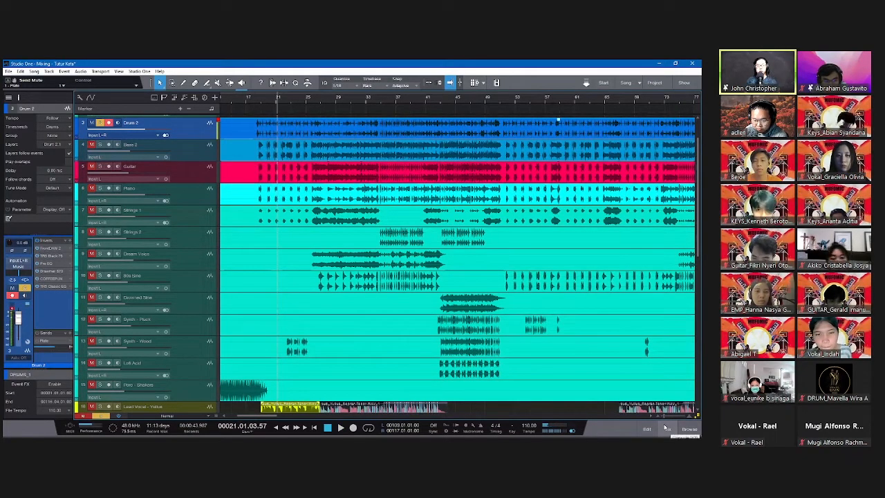
# Replay the soloed drums with the Music bus shown in the mixer, and examine its Hall and Wood Room sends in an enlarged sends section
pyautogui.press('F3')
pyautogui.moveTo(361, 416); pyautogui.dragTo(640, 381)
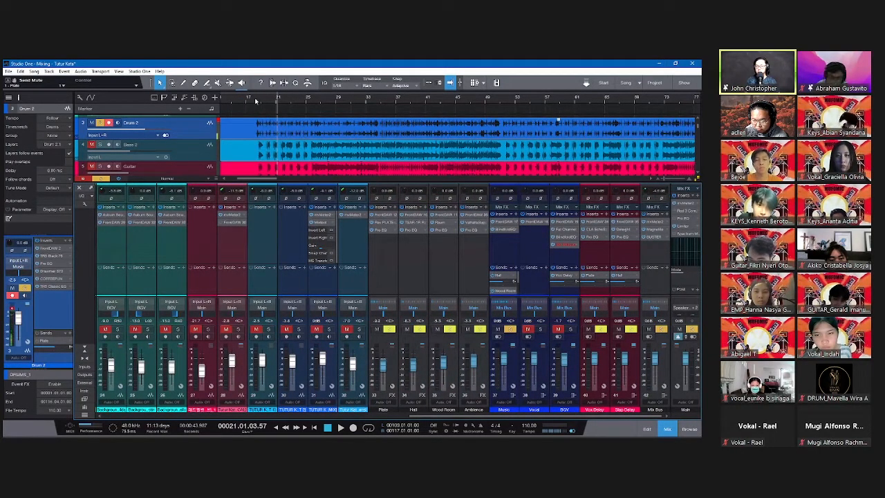
pyautogui.press('space')
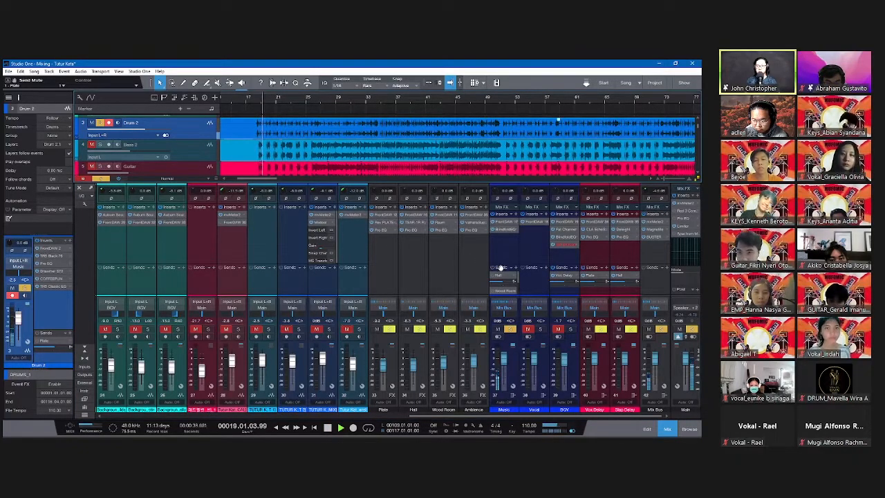
pyautogui.moveTo(500, 251); pyautogui.dragTo(493, 274)
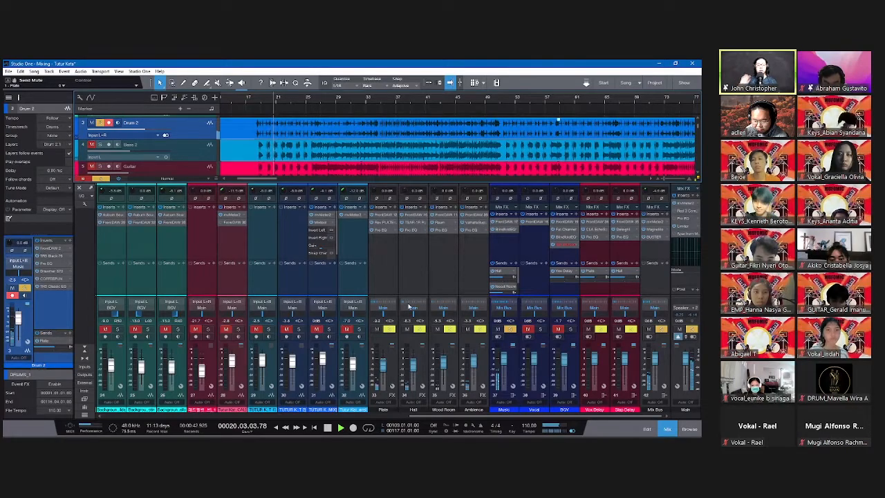
pyautogui.press('F3')
pyautogui.press('space')
# Turn off solo and record arm on Drum 2, and solo and select the Bass 2 track instead
pyautogui.click(100, 124)
pyautogui.click(109, 123)
pyautogui.click(100, 145)
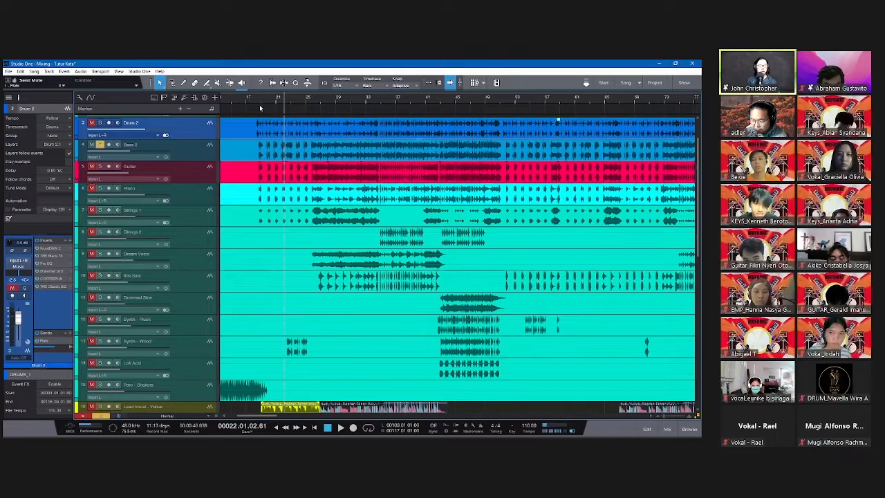
pyautogui.press('Down')
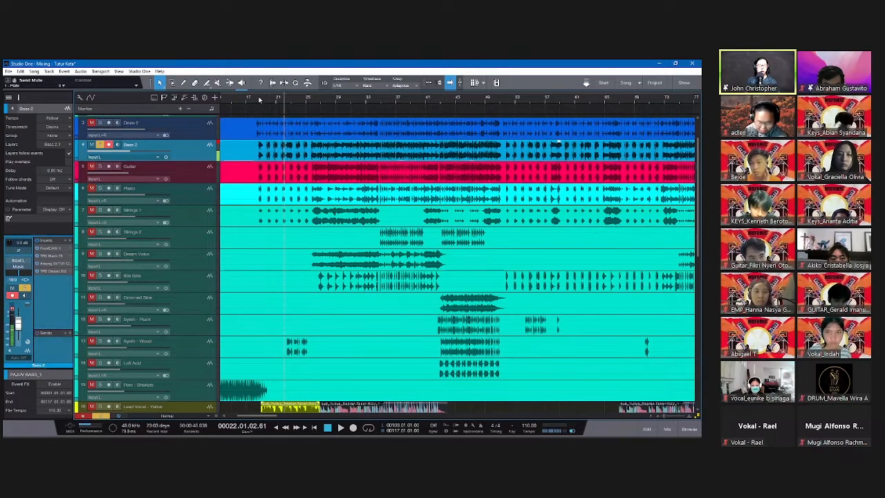
# Place the playhead just before the bass entry at about bar 18 in a magnified timeline
pyautogui.scroll(4, 259, 100)
pyautogui.moveTo(253, 98); pyautogui.dragTo(236, 94)
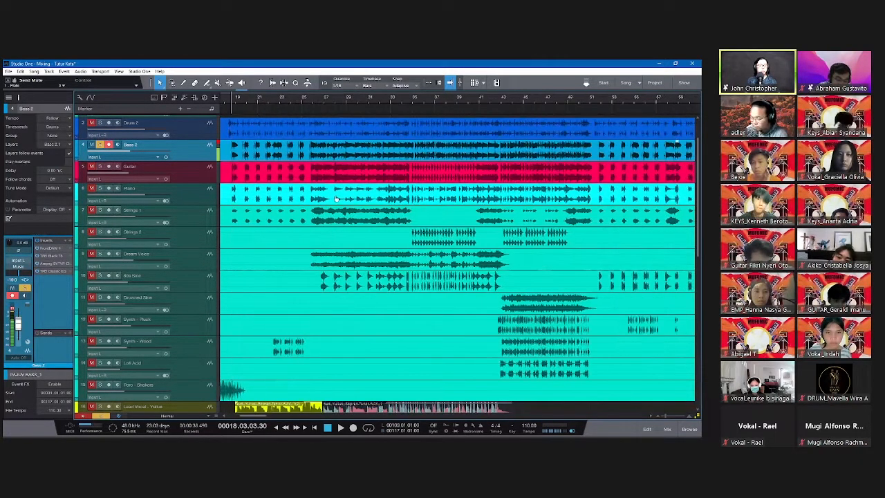
pyautogui.press('e')
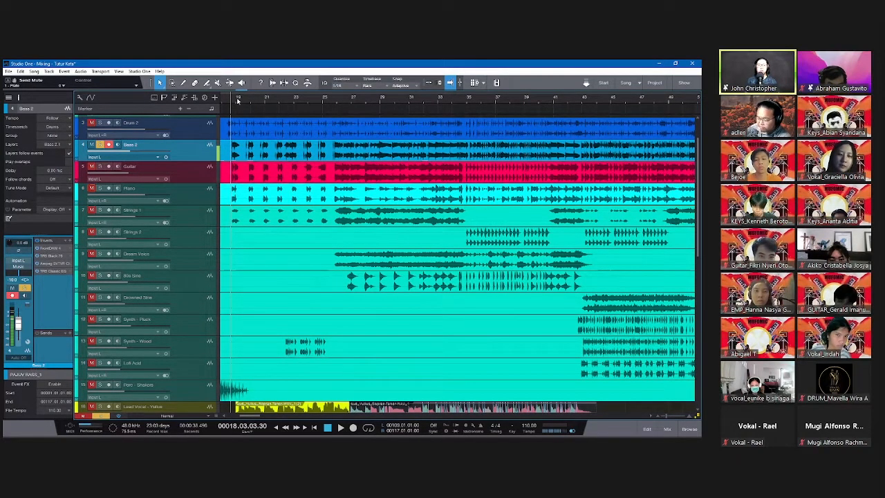
pyautogui.moveTo(245, 100); pyautogui.dragTo(244, 100)
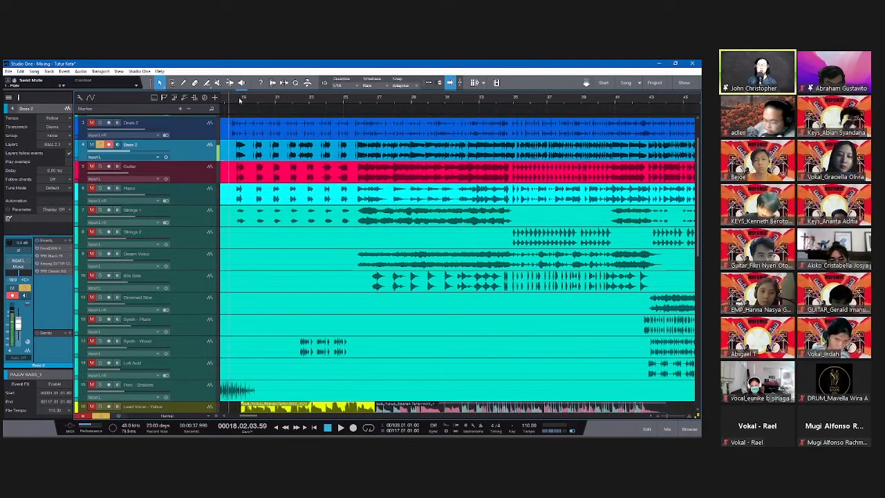
pyautogui.scroll(1, 240, 104)
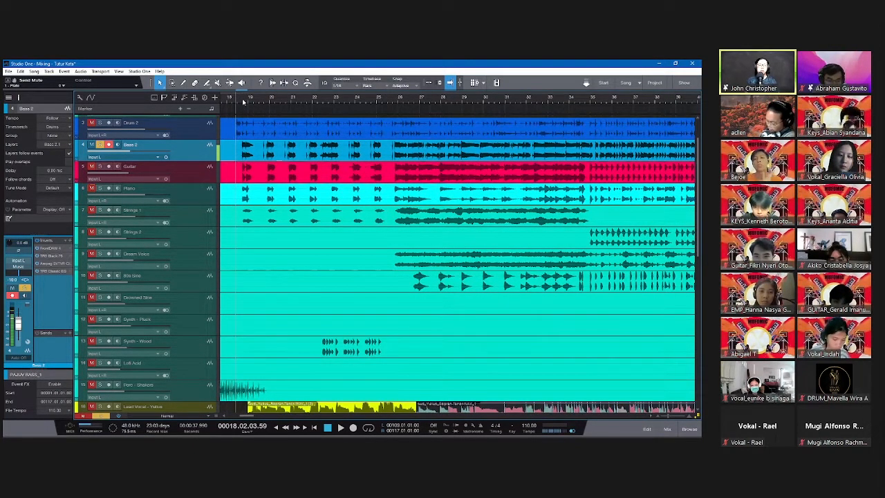
pyautogui.scroll(1, 243, 101)
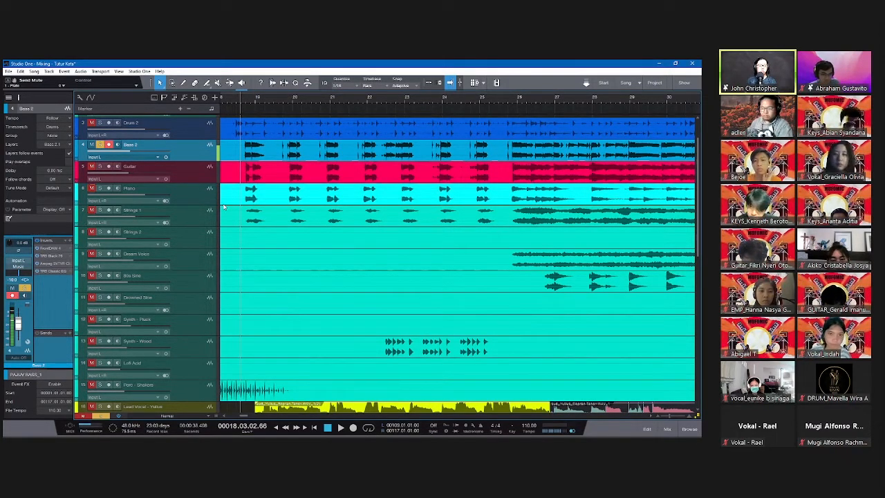
# Disarm the Bass 2 track, play it soloed and set its volume to -7.2 dB
pyautogui.click(12, 296)
pyautogui.press('space')
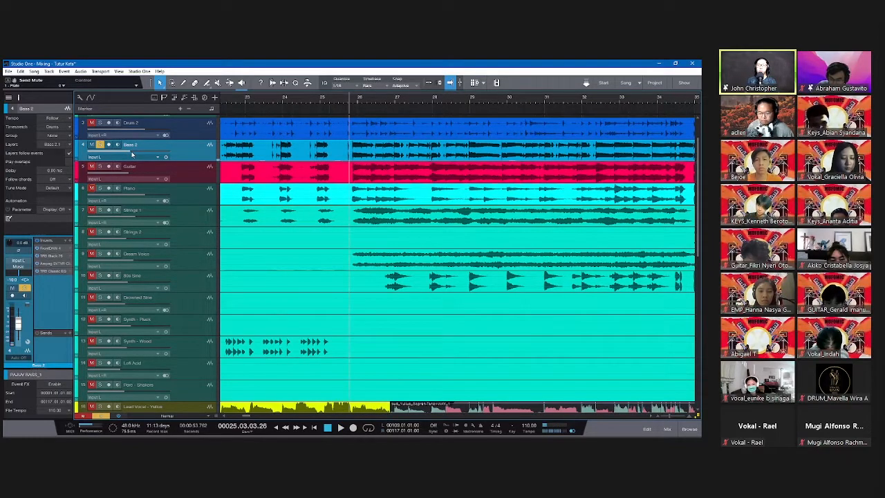
pyautogui.press('w')
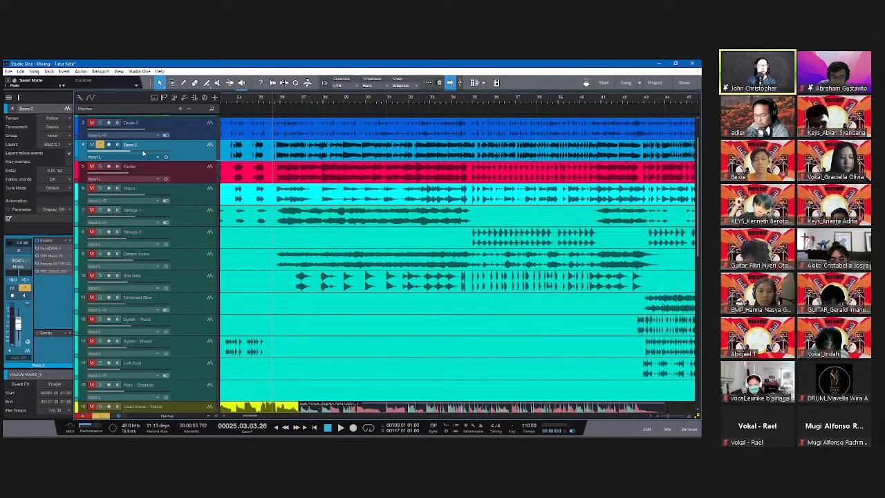
pyautogui.press('space')
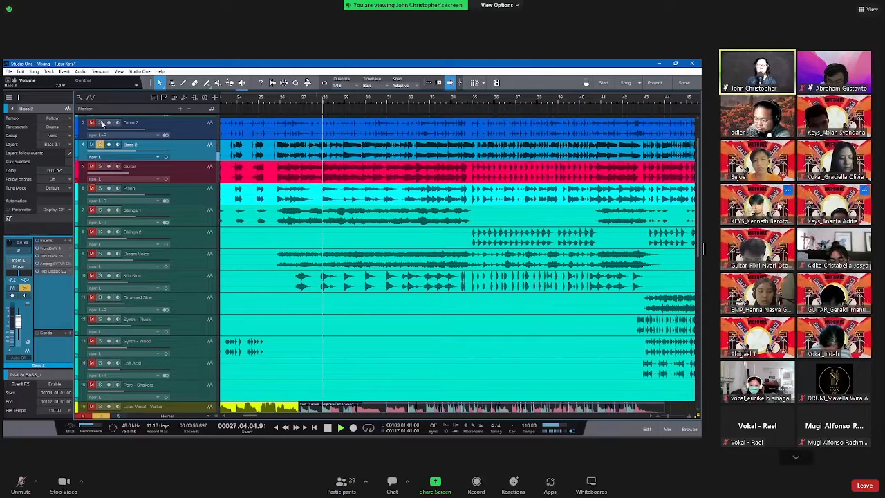
# Play Drum 2 and Bass 2 soloed together, and move the solo from both to the Guitar track and select it
pyautogui.click(407, 481)
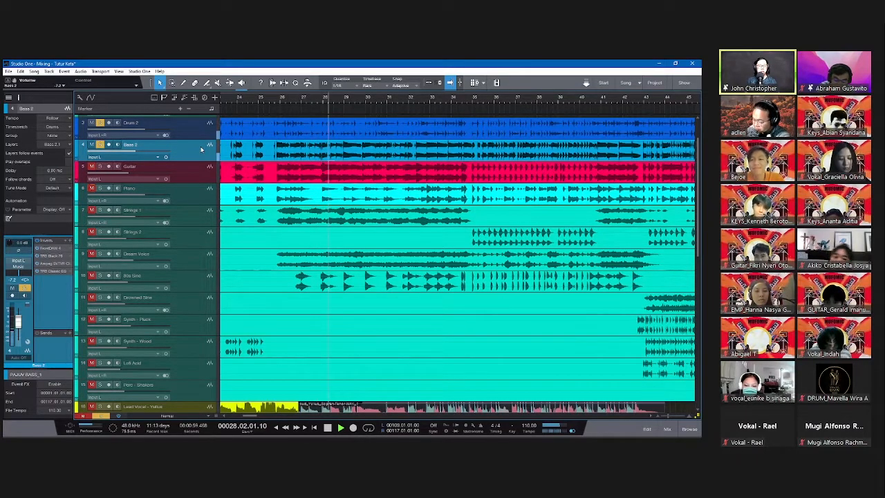
pyautogui.press('space')
pyautogui.hotkey('ctrl', 'z')
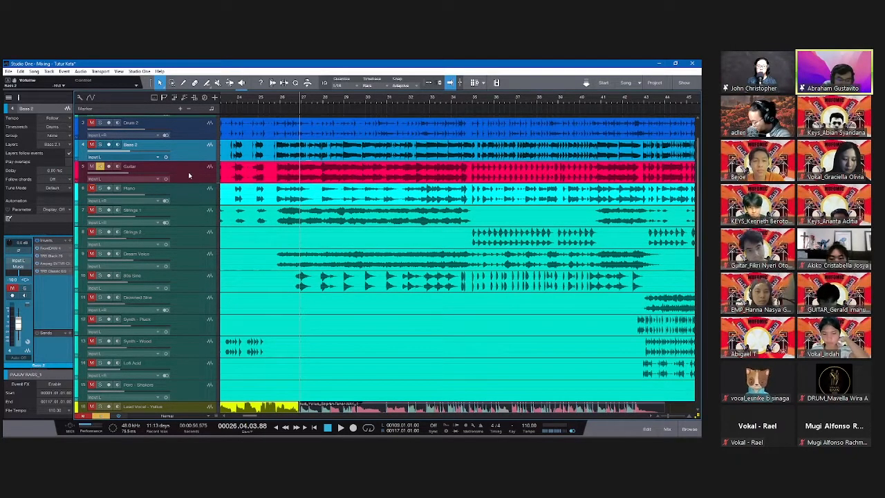
pyautogui.click(108, 170)
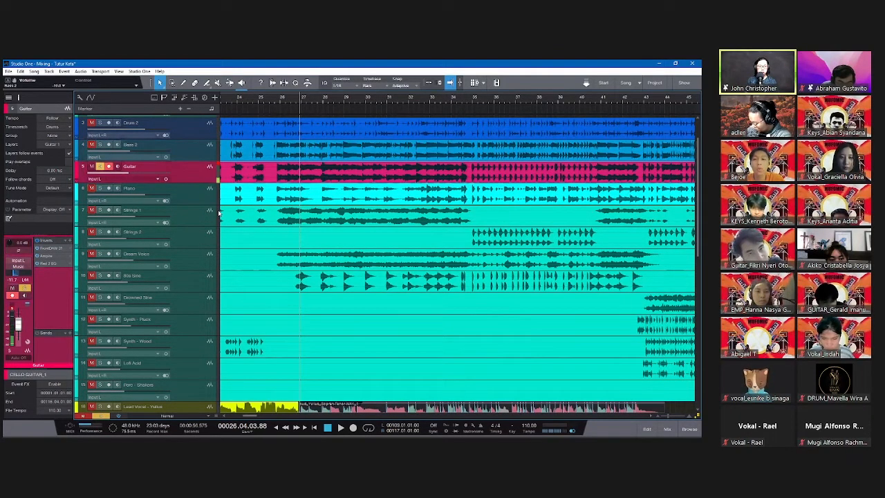
# Turn off solo on the Guitar track and place the playhead at bar 43, where the Drowned Sine part enters
pyautogui.scroll(1, 255, 100)
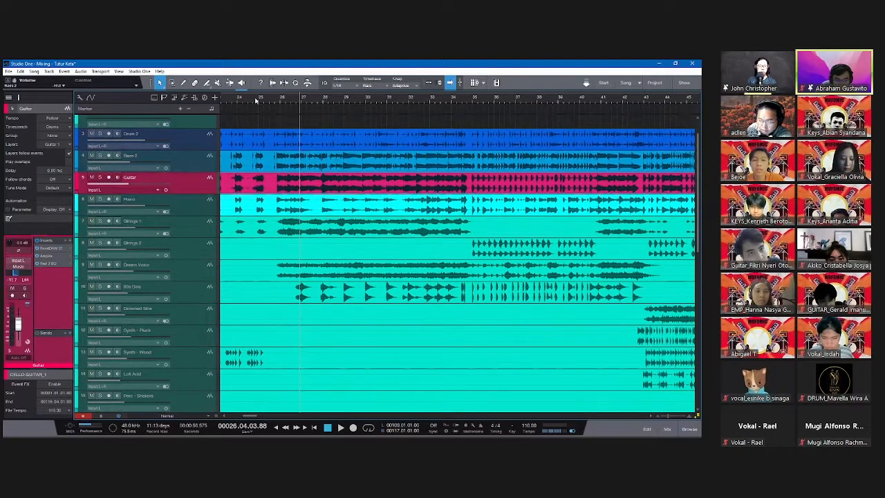
pyautogui.scroll(3, 255, 100)
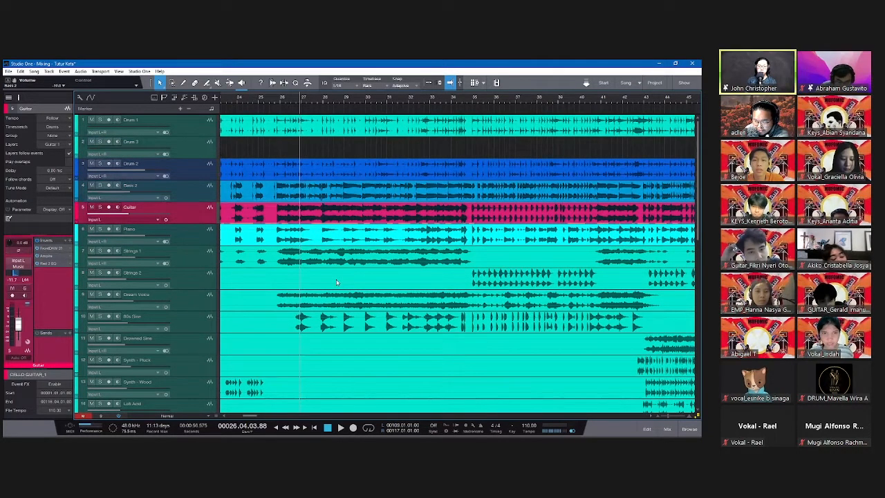
pyautogui.hotkey('alt', 'z')
pyautogui.scroll(1, 280, 105)
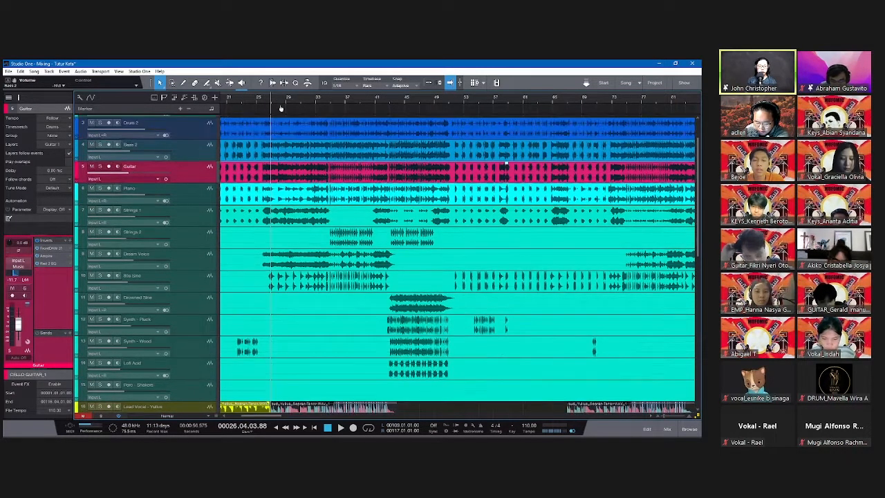
pyautogui.press('e')
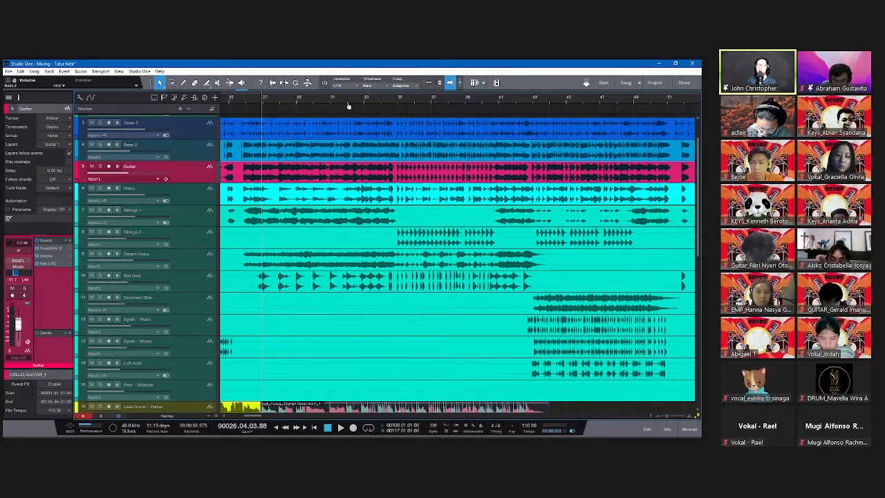
pyautogui.moveTo(298, 103); pyautogui.dragTo(173, 253)
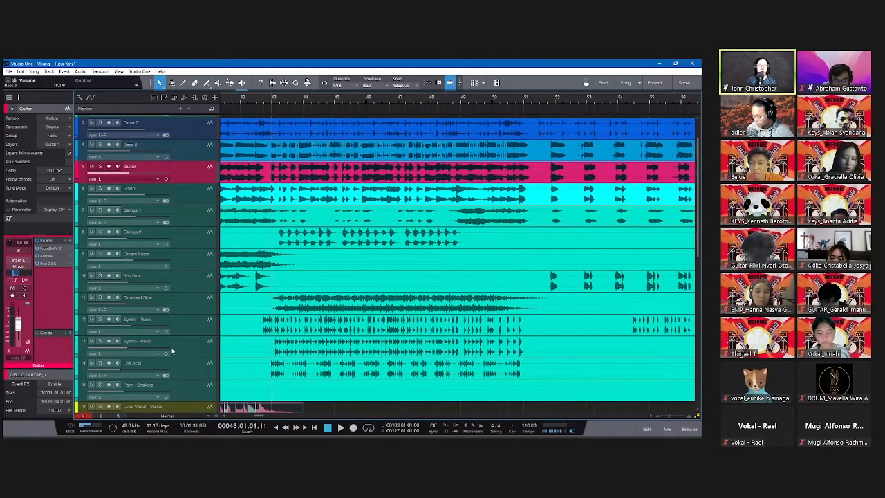
# Select the Drowned Sine track, solo it, turn off its record arm and play it from bar 43
pyautogui.press('Down')
pyautogui.press('Down')
pyautogui.press('Down')
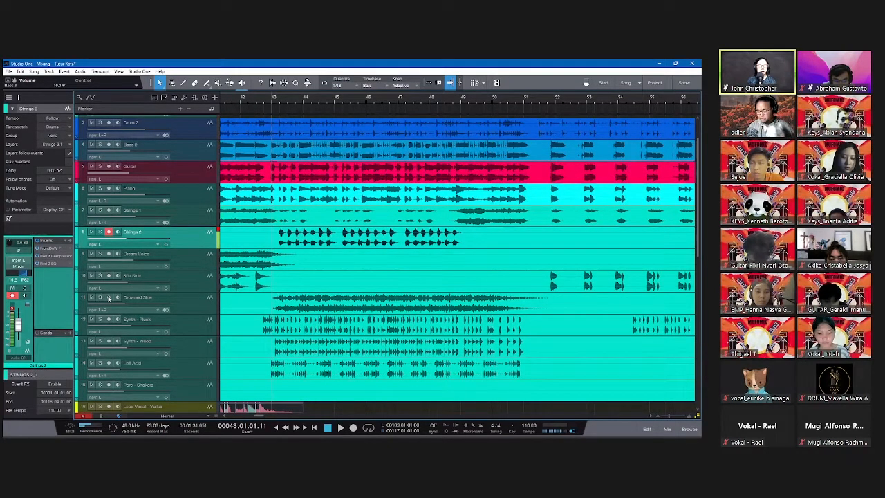
pyautogui.press('Down')
pyautogui.press('Down')
pyautogui.press('Down')
pyautogui.press('s')
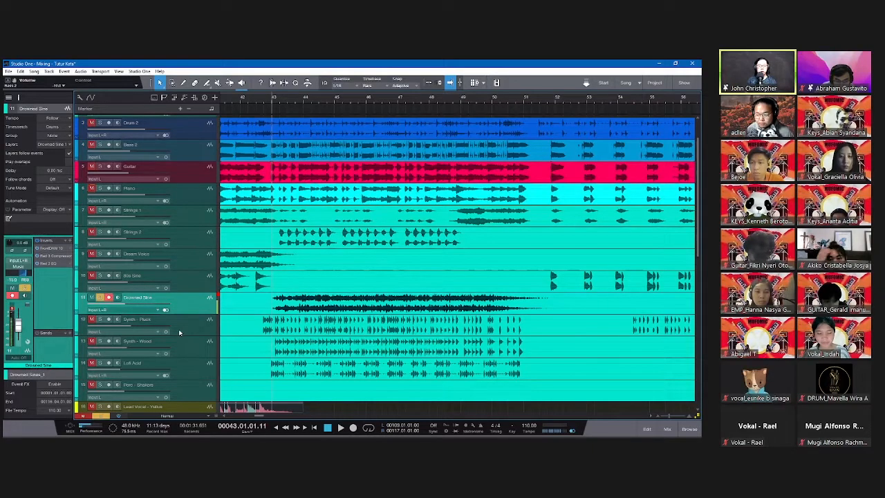
pyautogui.press('r')
pyautogui.press('space')
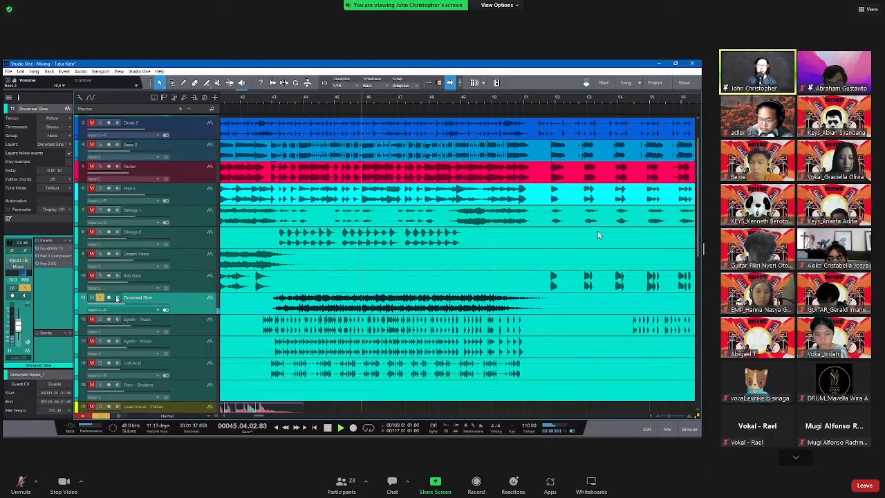
# View the virtual background options in Zoom's Background & Effects settings and close the settings window
pyautogui.click(82, 482)
pyautogui.click(163, 435)
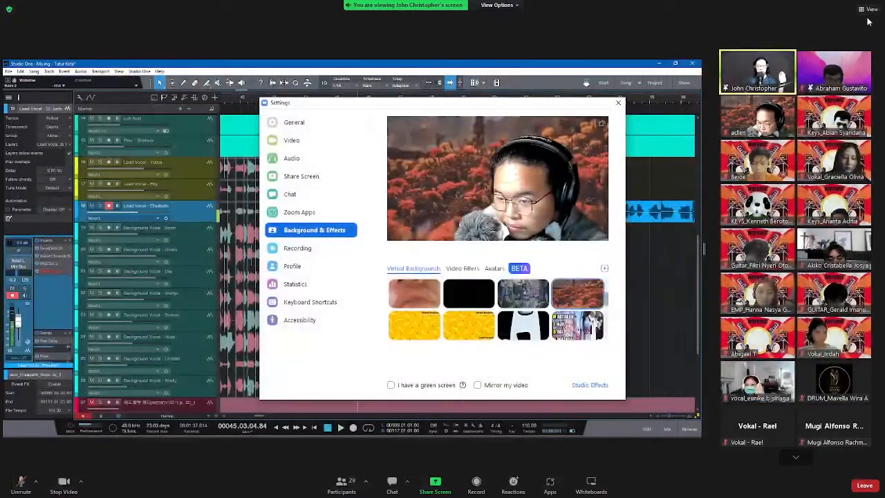
pyautogui.click(618, 102)
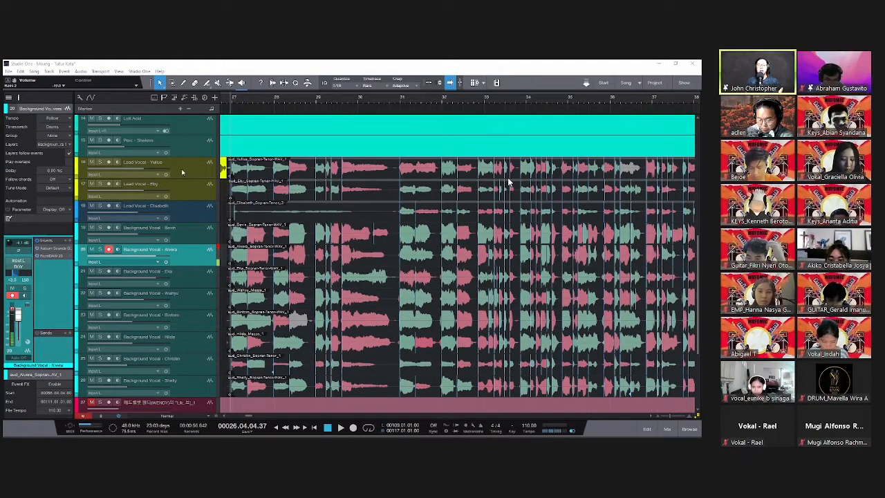
# Solo the first lead vocal track, play it briefly from just before bar 27, and turn off its solo and record arm
pyautogui.click(100, 162)
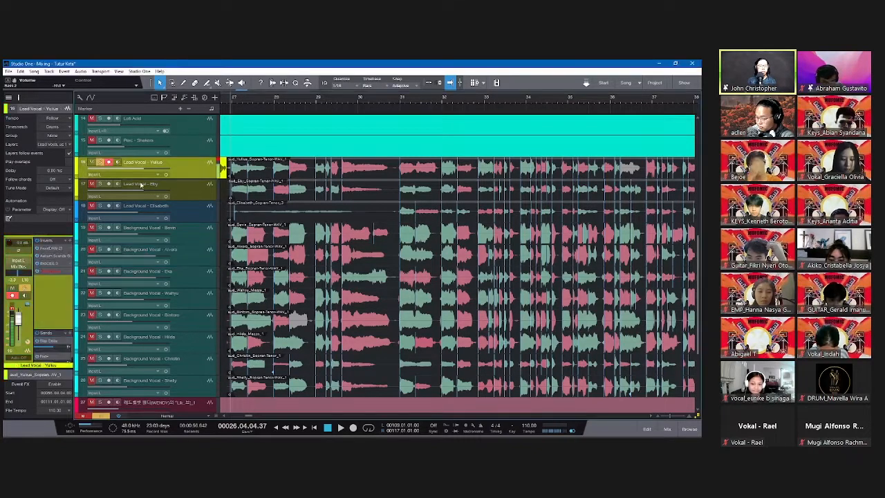
pyautogui.press('space')
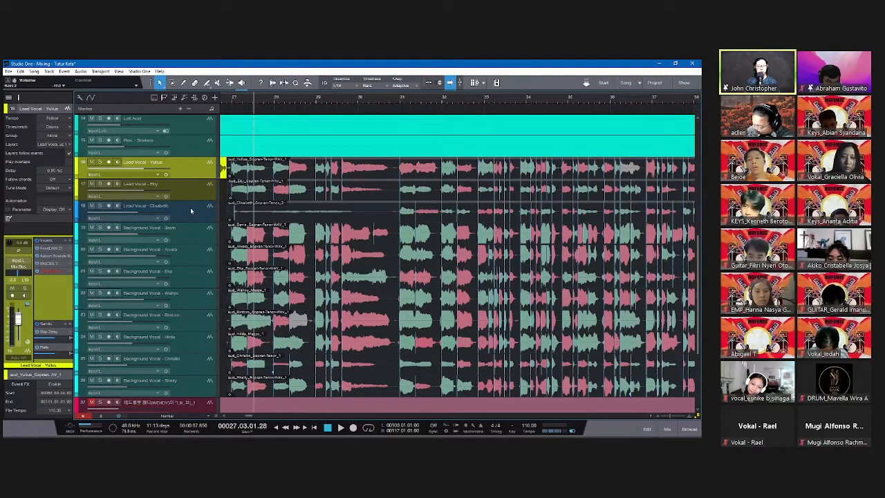
pyautogui.click(108, 161)
# Select and solo the second lead vocal track with record arm off, and place the playhead just before bar 27
pyautogui.click(101, 183)
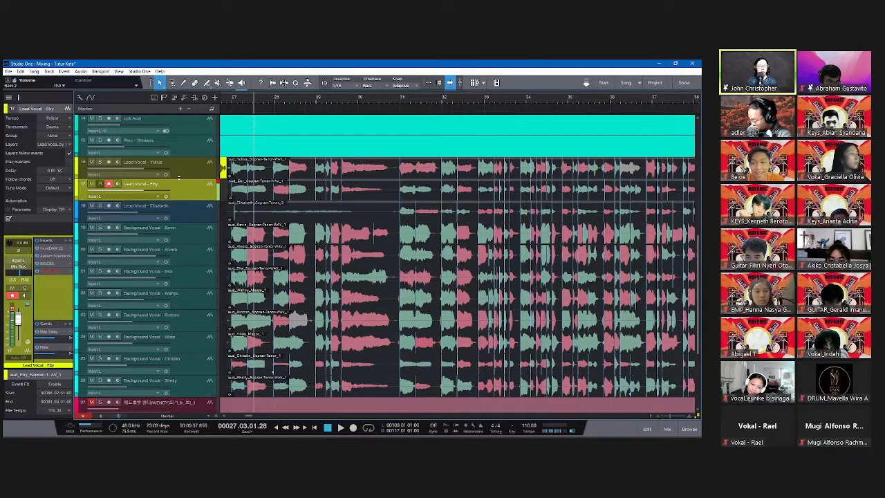
pyautogui.press('r')
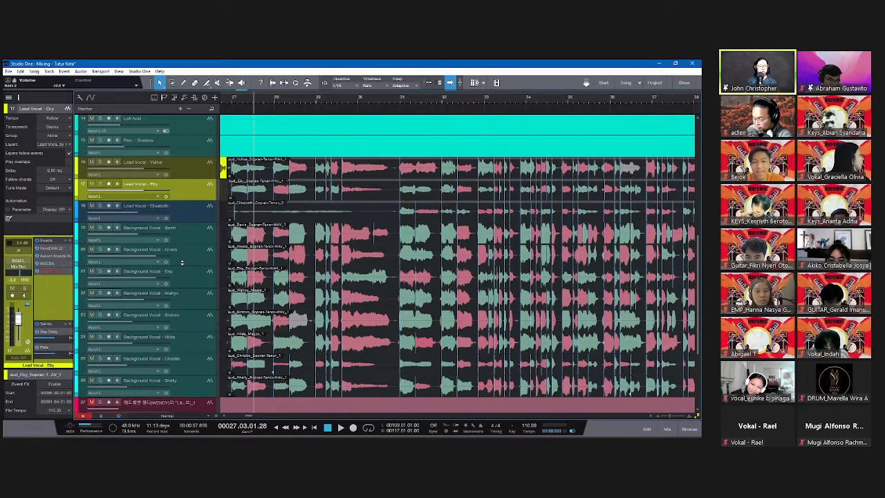
pyautogui.click(193, 235)
pyautogui.click(191, 258)
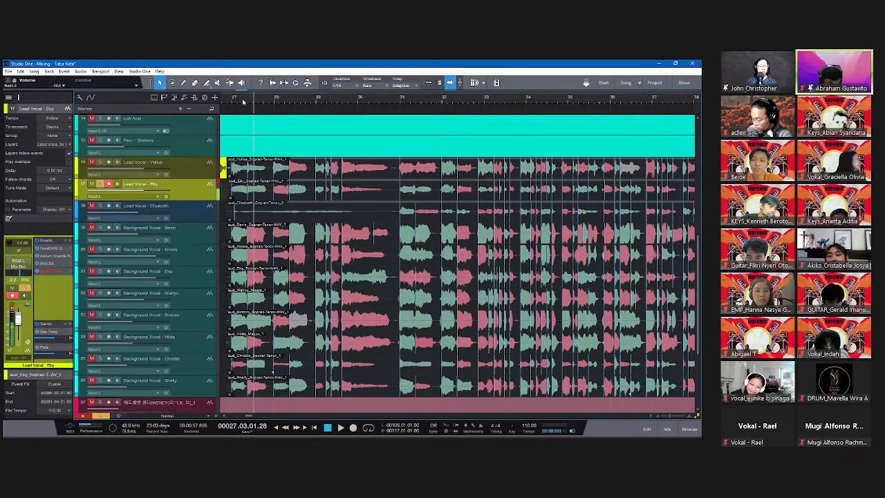
pyautogui.click(263, 197)
pyautogui.press('r')
pyautogui.press('KP_0')
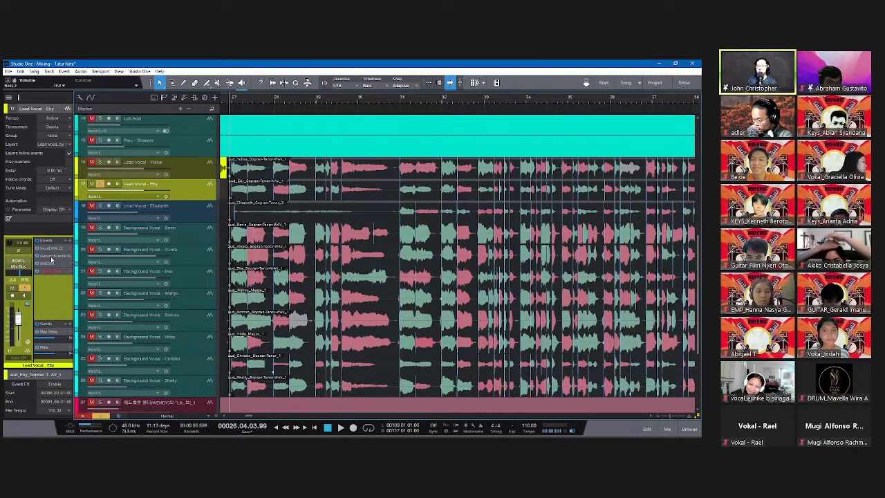
# Play the soloed second lead vocal and look through the mixer channels during playback
pyautogui.press('space')
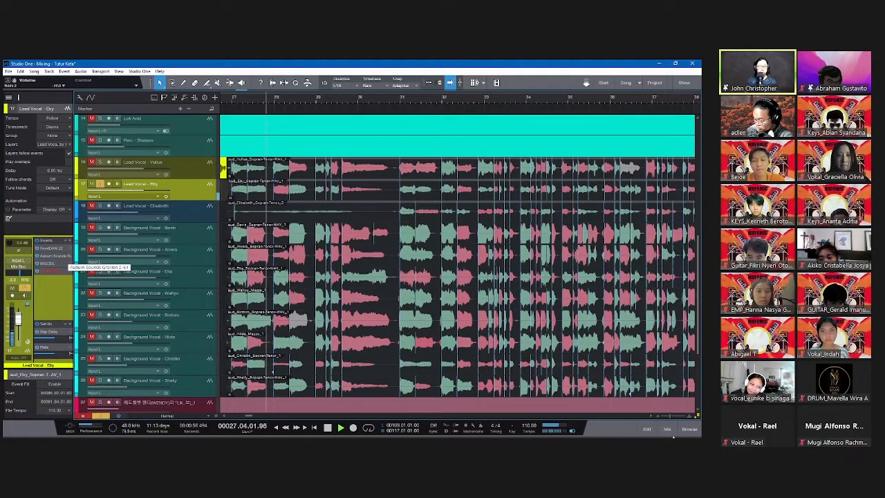
pyautogui.press('F3')
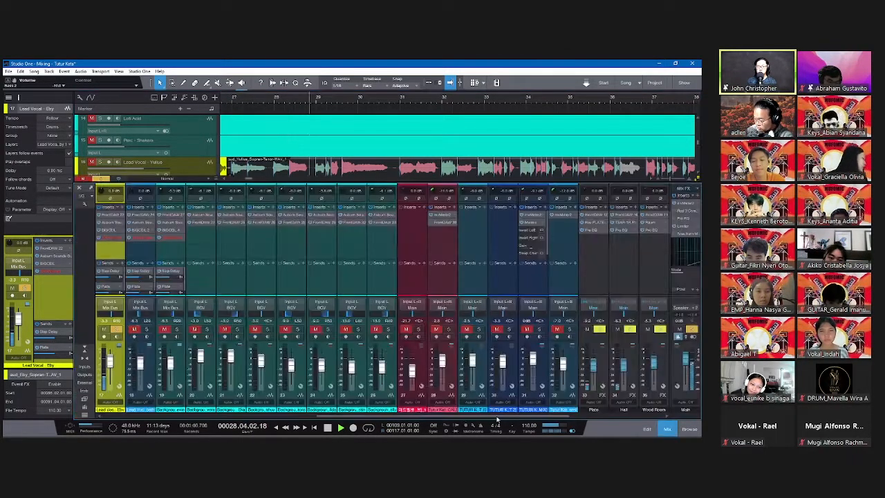
pyautogui.moveTo(522, 416); pyautogui.dragTo(598, 434)
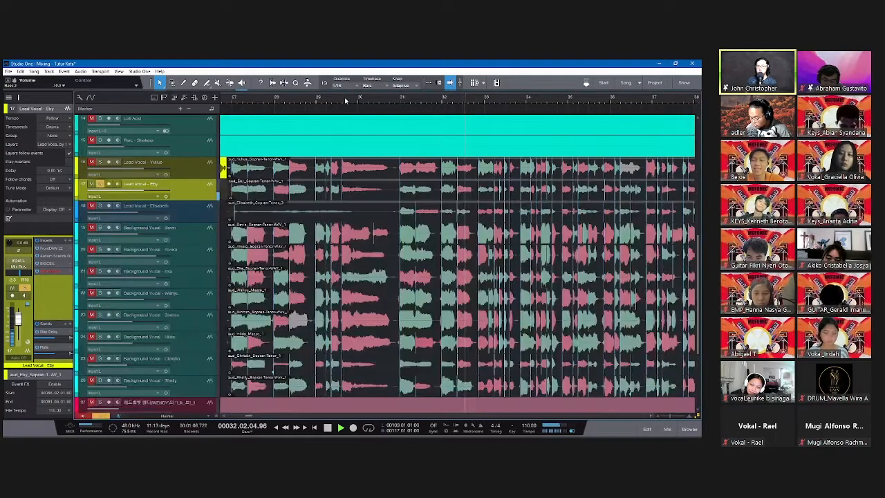
pyautogui.press('space')
# Turn off solo on the second lead vocal and play the full mix from just before bar 27
pyautogui.scroll(-3, 347, 100)
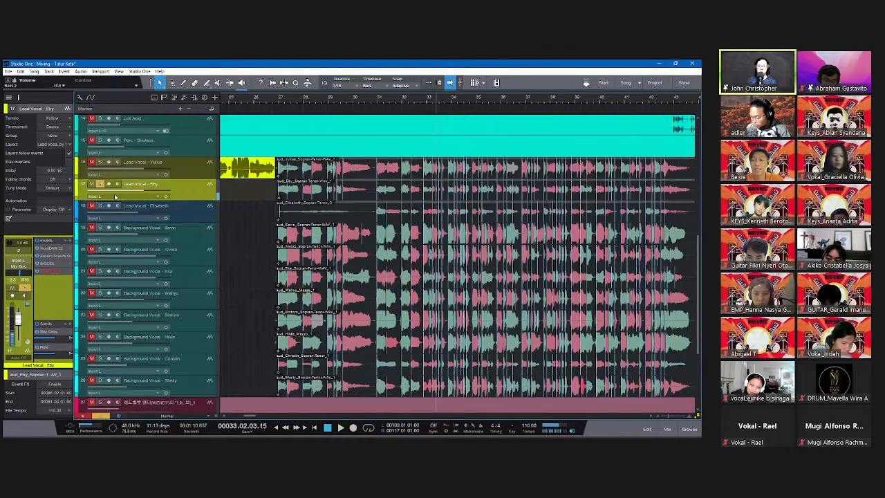
pyautogui.click(276, 100)
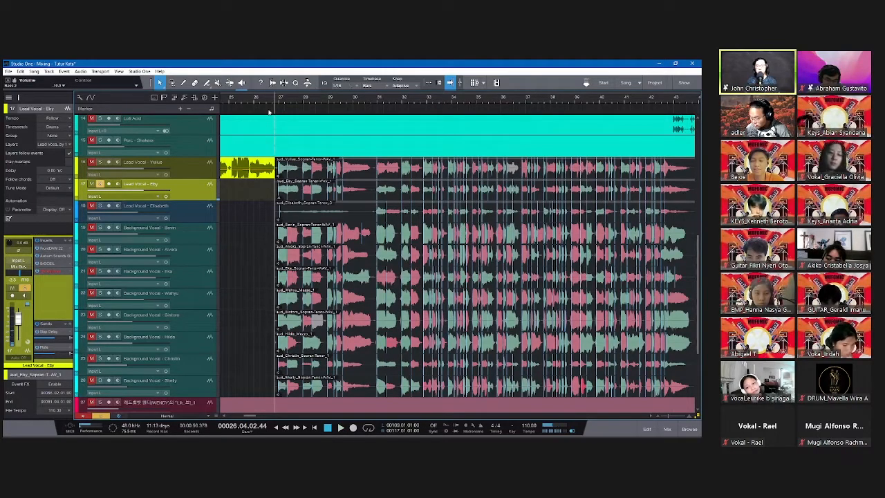
pyautogui.press('s')
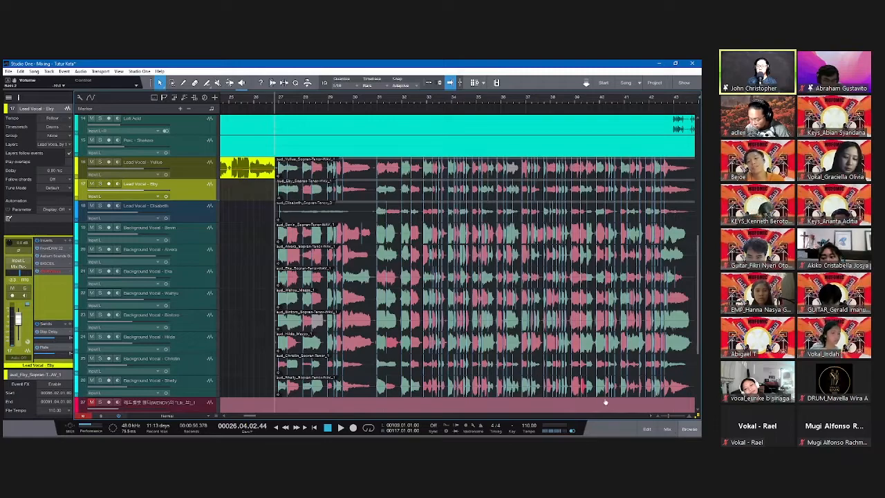
pyautogui.press('F3')
pyautogui.press('F3')
pyautogui.press('space')
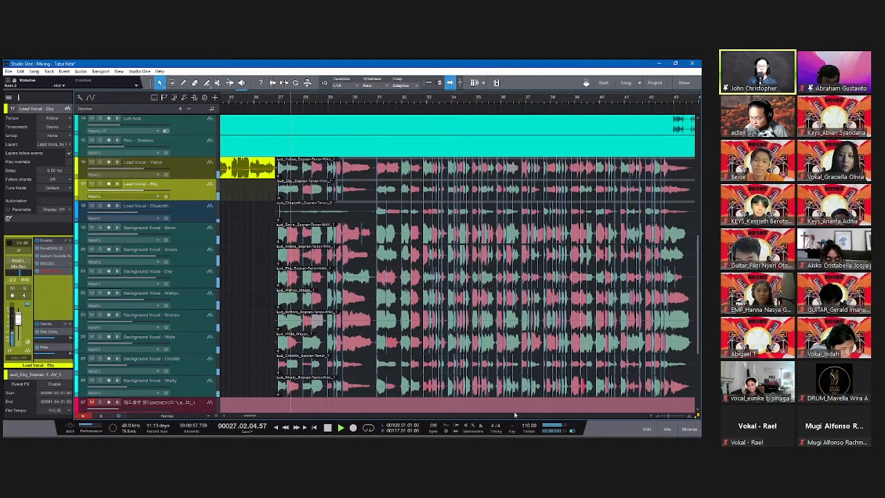
# Lower the levels of the Vox Delay and Slap Delay buses together in the mixer, and hide the mixer
pyautogui.click(667, 429)
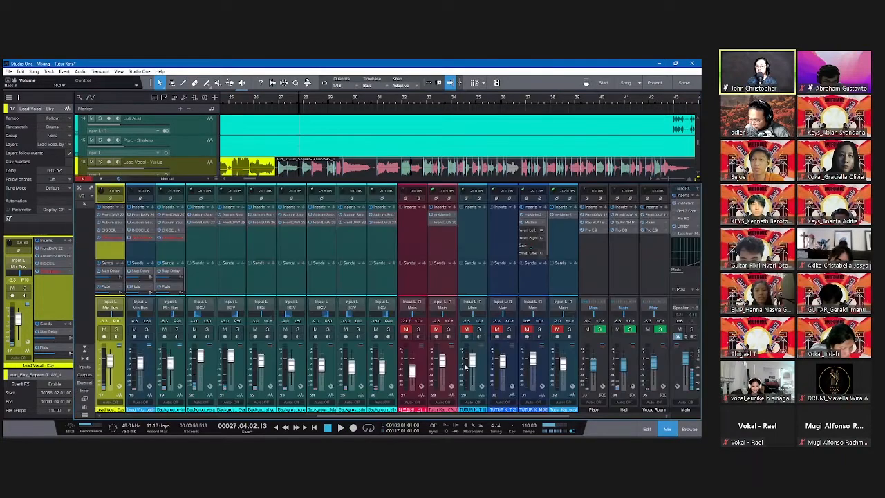
pyautogui.scroll(-4, 541, 369)
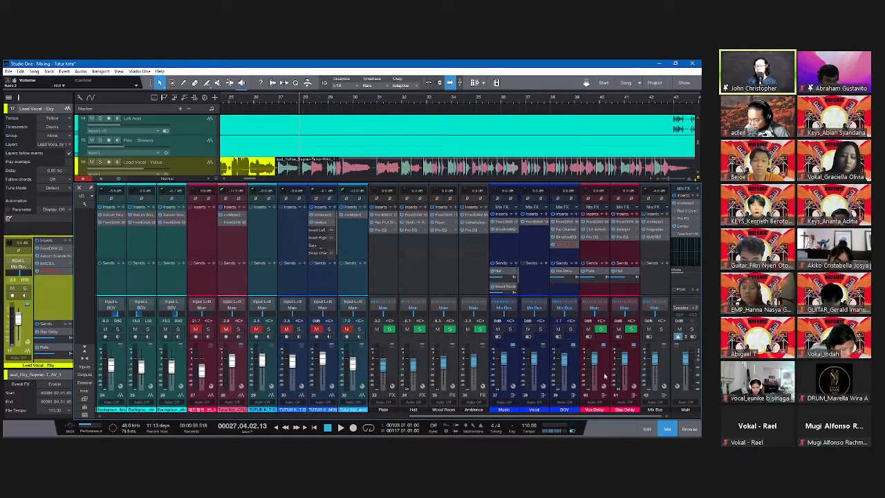
pyautogui.click(608, 377)
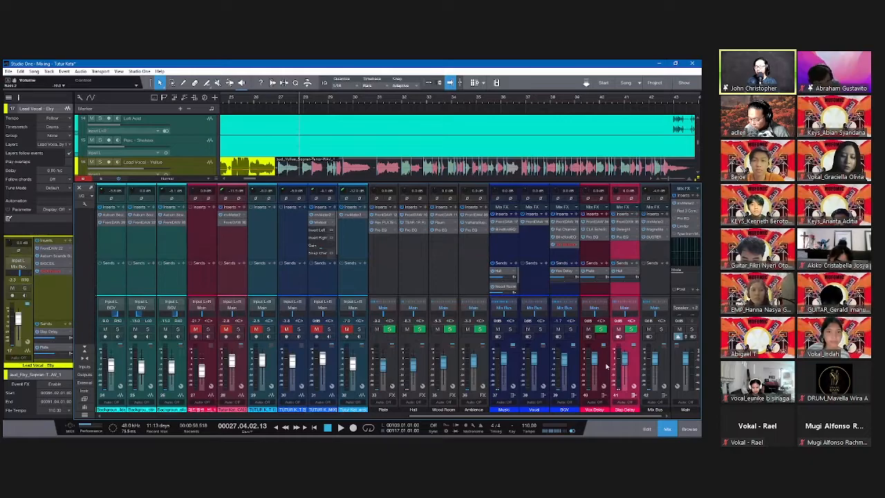
pyautogui.click(594, 358)
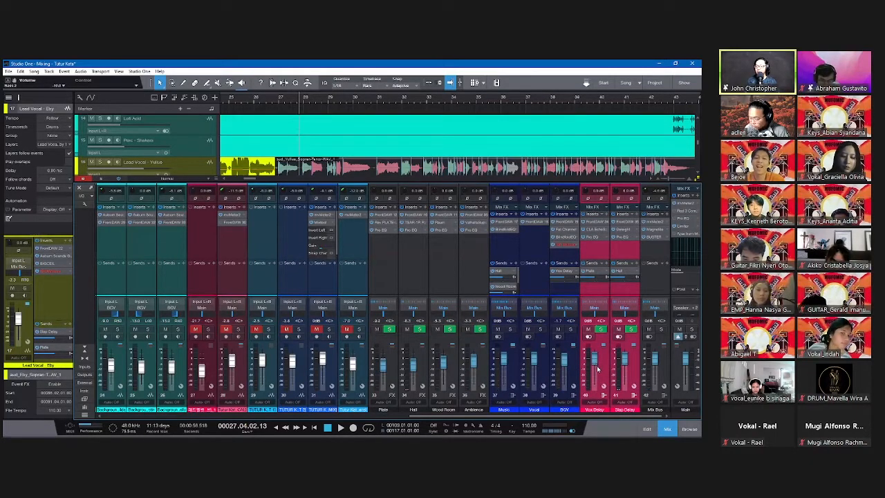
pyautogui.moveTo(598, 370); pyautogui.dragTo(599, 376)
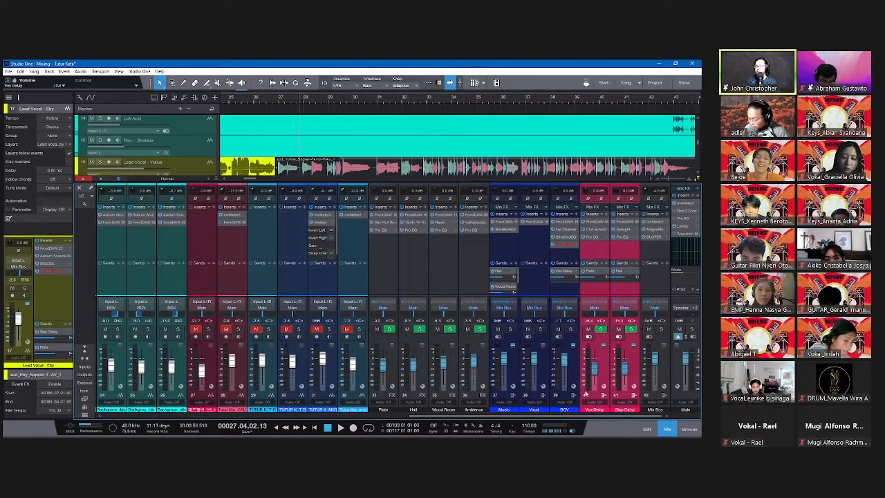
pyautogui.press('F3')
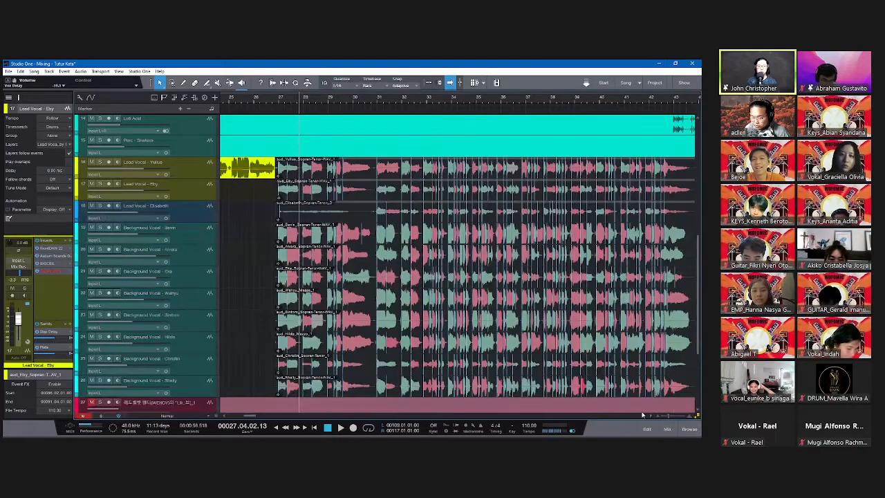
# Play the full mix with the lowered delay buses up to about bar 31, and view more of the vocal section's timeline
pyautogui.press('space')
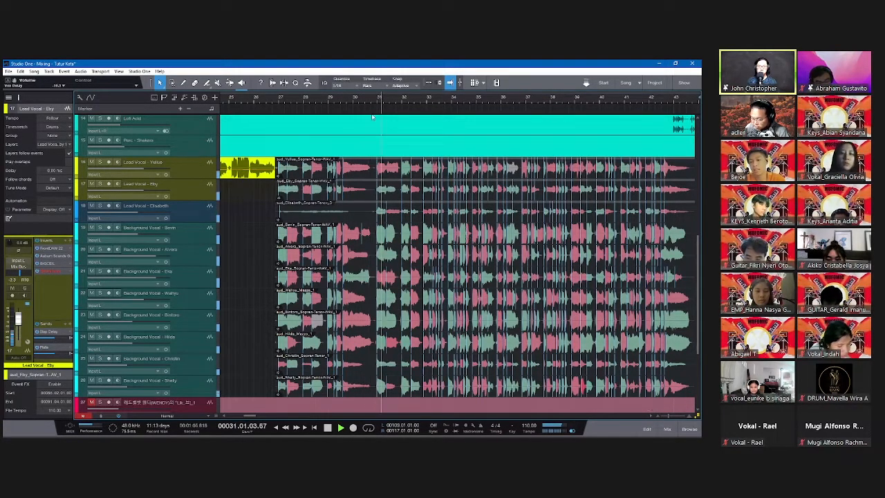
pyautogui.press('space')
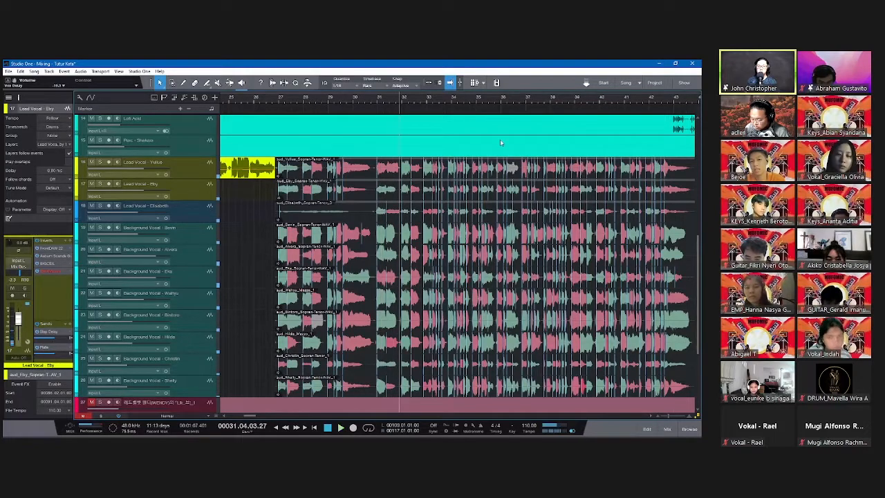
pyautogui.scroll(-2, 562, 100)
pyautogui.scroll(1, 561, 100)
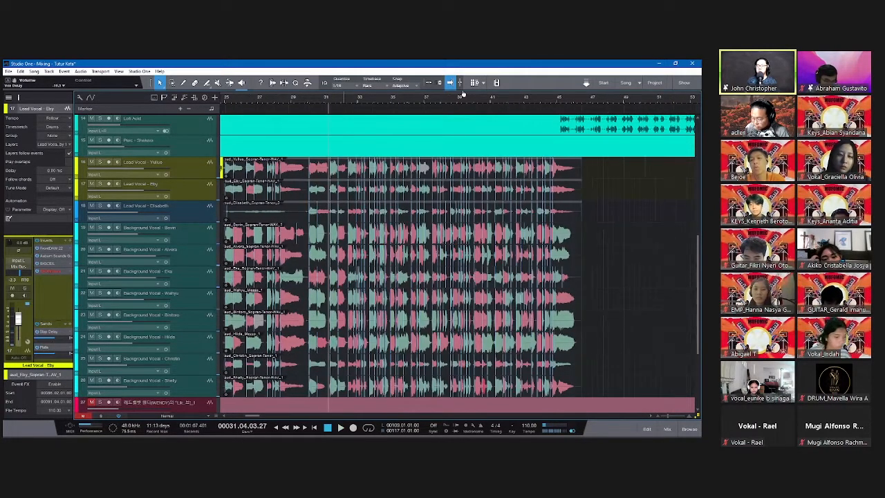
# Look over the lead and background vocal arrangement along the timeline to the end of the song
pyautogui.scroll(-1, 559, 102)
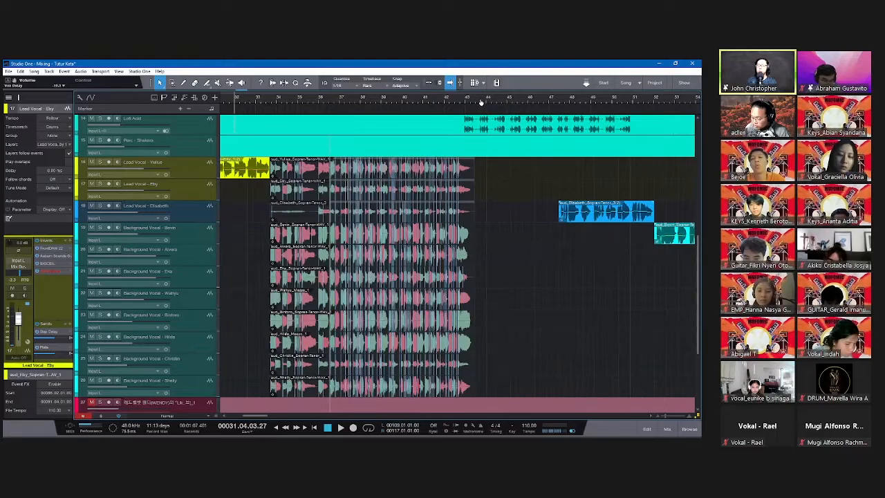
pyautogui.scroll(-2, 577, 101)
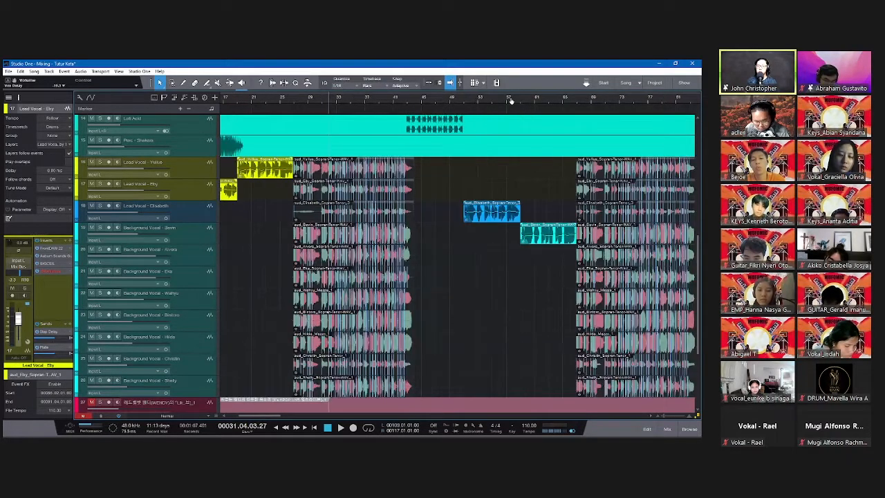
pyautogui.hscroll(2, 571, 217)
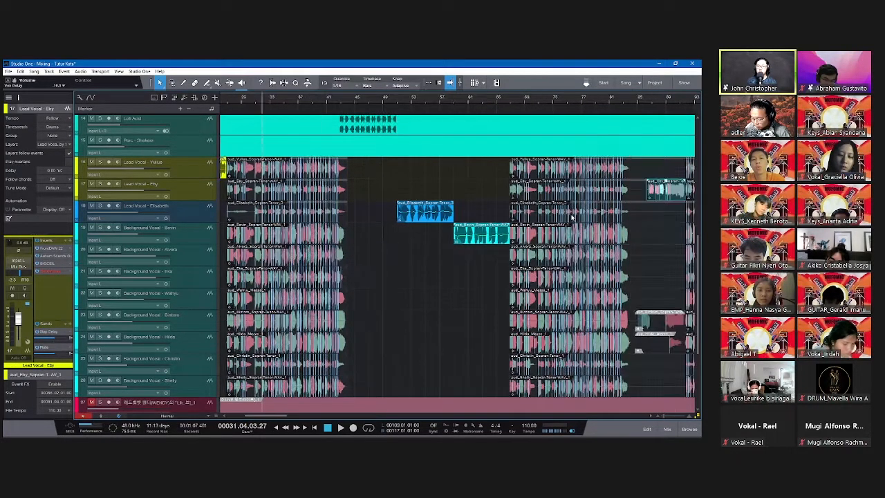
pyautogui.hscroll(3, 571, 217)
pyautogui.scroll(-2, 572, 217)
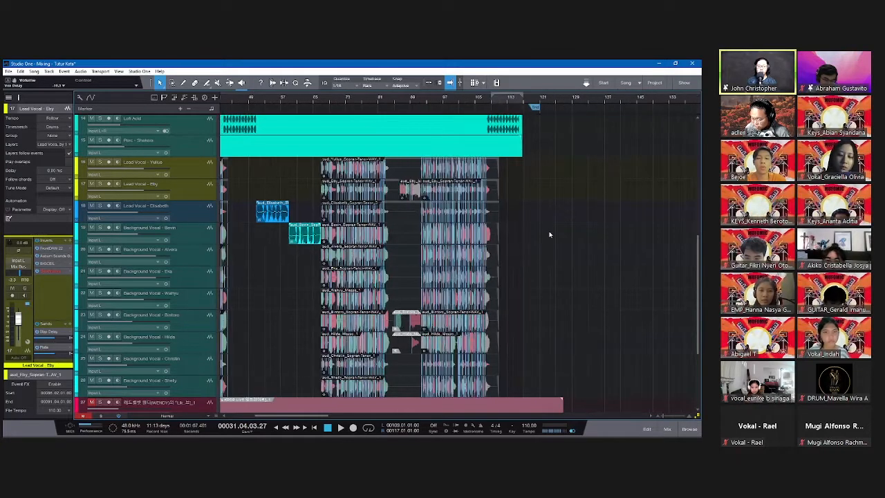
pyautogui.scroll(1, 604, 279)
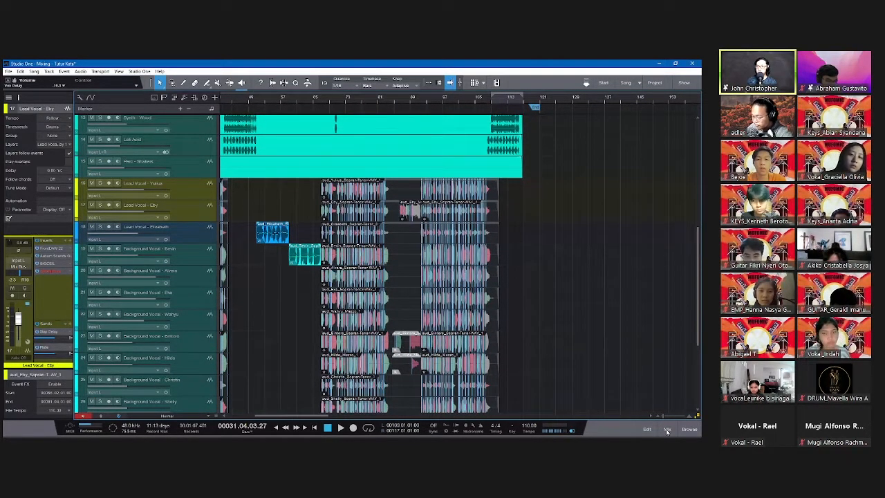
# Show the mixer and select the first lead vocal channel to view its inserts and sends
pyautogui.press('F3')
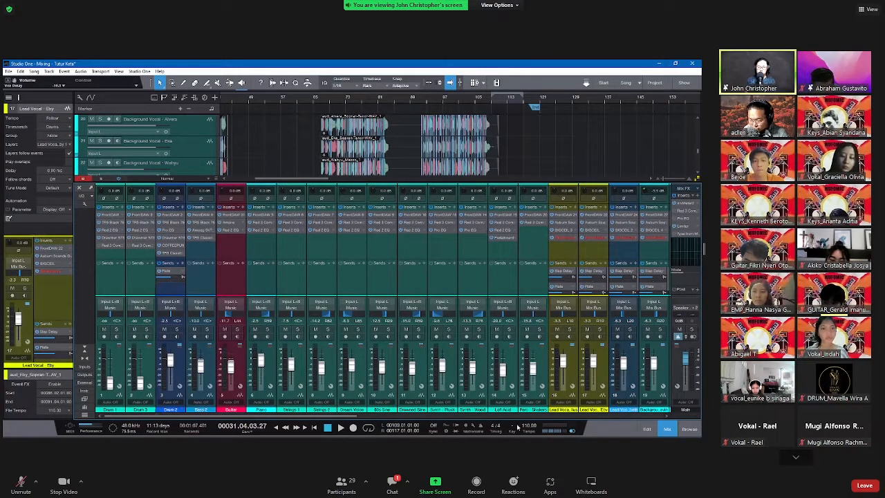
pyautogui.hscroll(10, 264, 258)
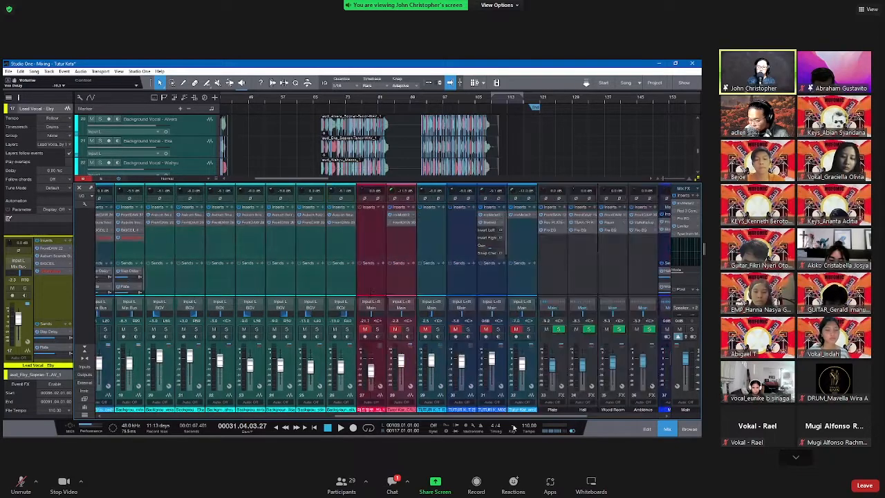
pyautogui.hscroll(-2, 173, 250)
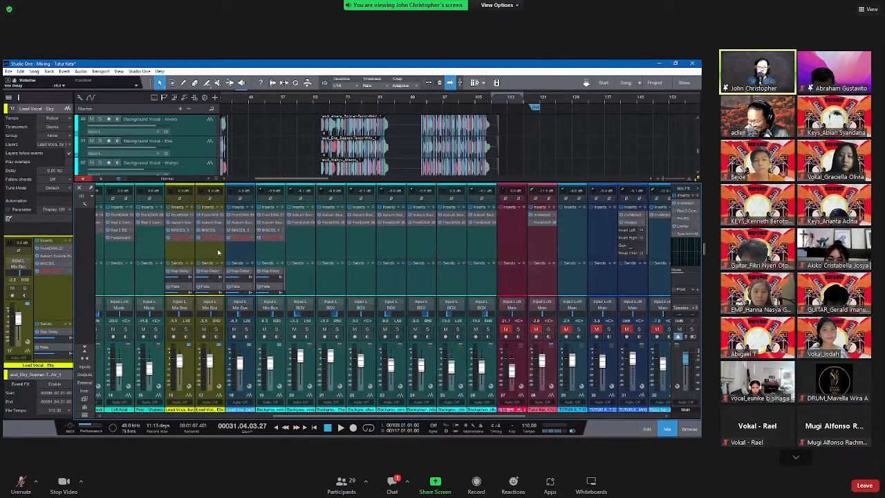
pyautogui.click(182, 247)
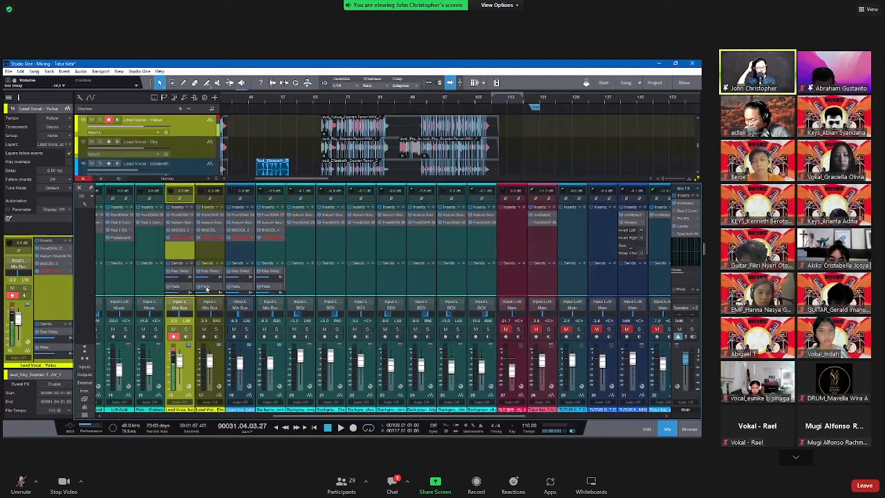
pyautogui.press('F11')
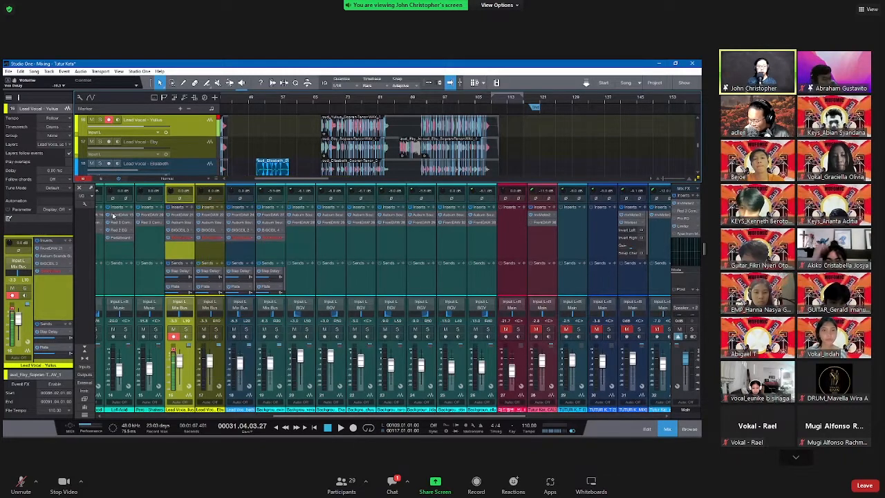
pyautogui.hotkey('alt', 'Tab')
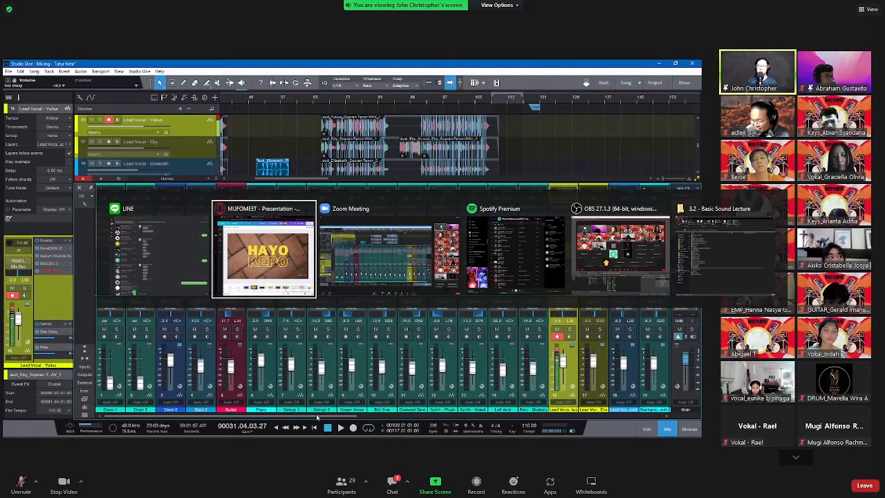
pyautogui.hotkey('alt', 'Tab')
pyautogui.hotkey('alt', 'Tab')
pyautogui.hotkey('alt', 'Tab')
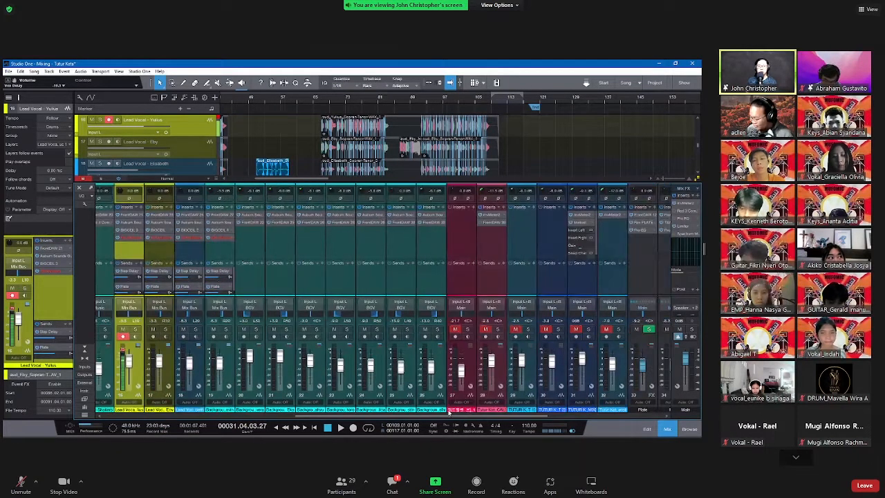
pyautogui.hscroll(-5, 476, 412)
pyautogui.hscroll(4, 470, 396)
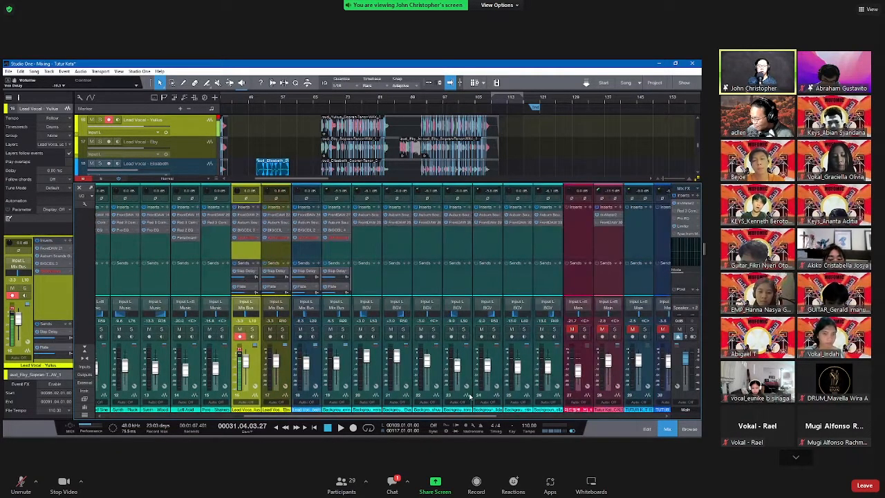
pyautogui.hscroll(2, 470, 396)
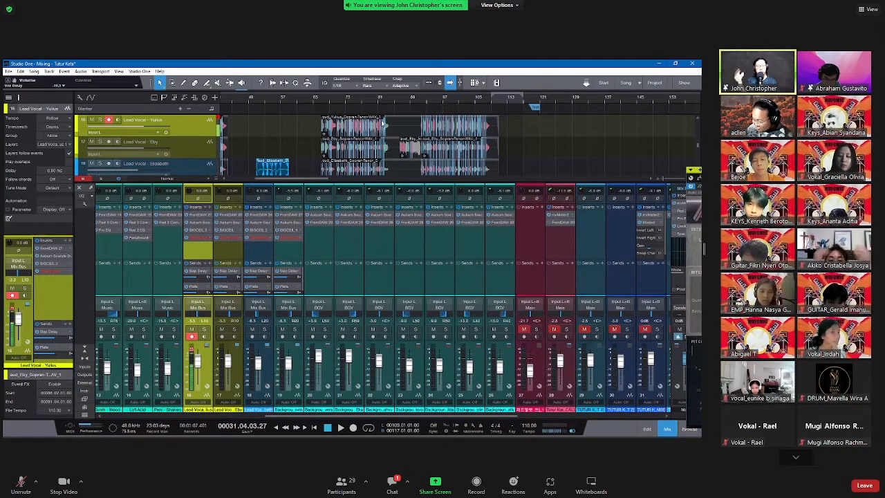
# View the DD DeEsser insert on the first lead vocal channel and close its window
pyautogui.moveTo(695, 170); pyautogui.dragTo(381, 123)
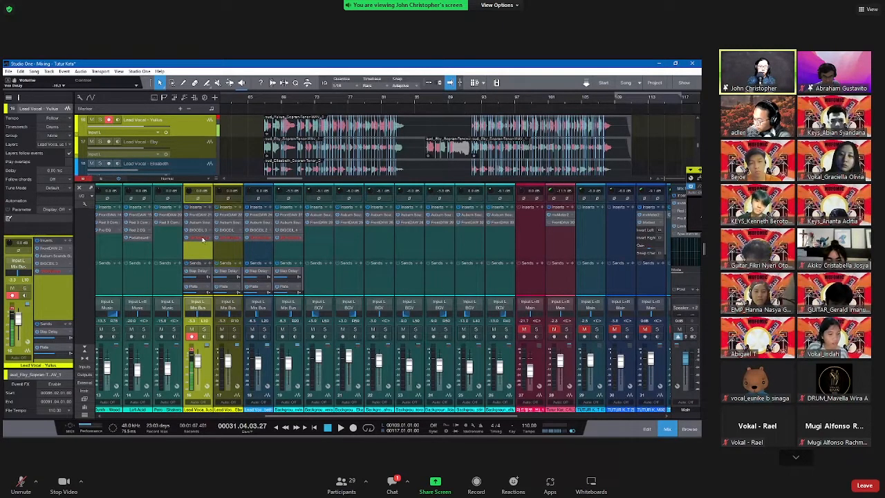
pyautogui.click(542, 215)
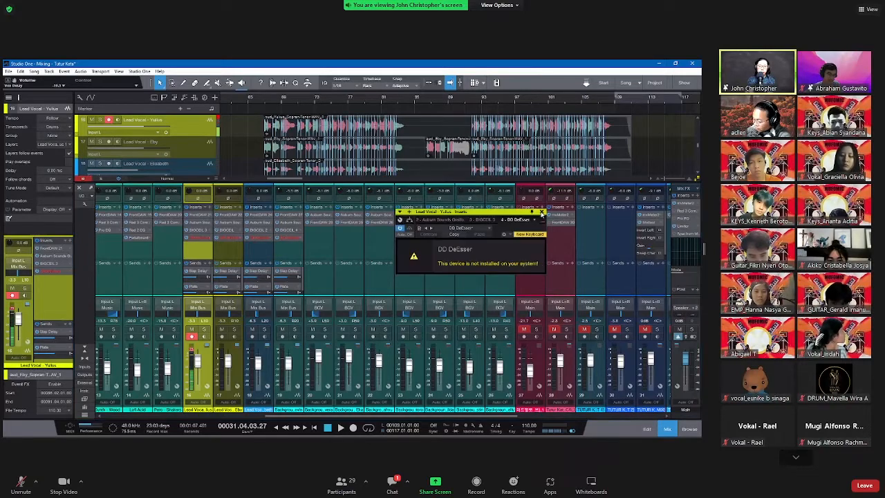
pyautogui.click(542, 213)
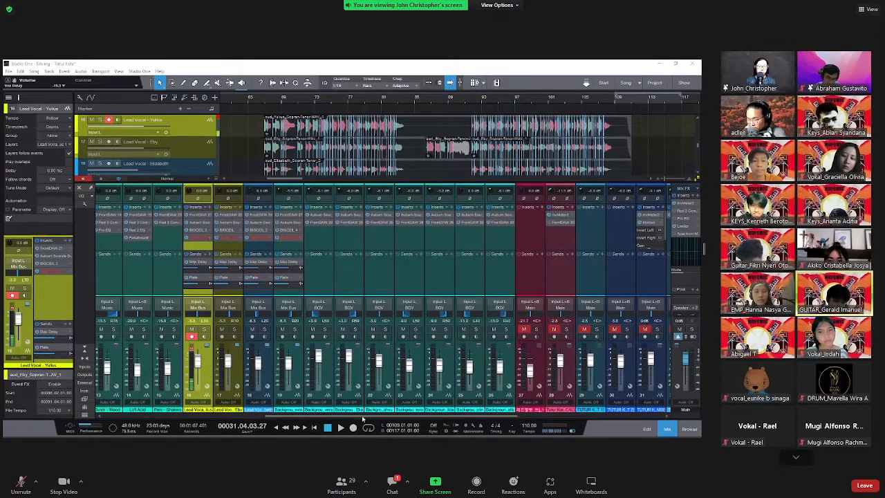
# Go through the Drum 1, Drum 3, Drum 2 and Bass 2 channels in the mixer, ending with Drum 2 selected
pyautogui.hscroll(-10, 132, 283)
pyautogui.click(120, 278)
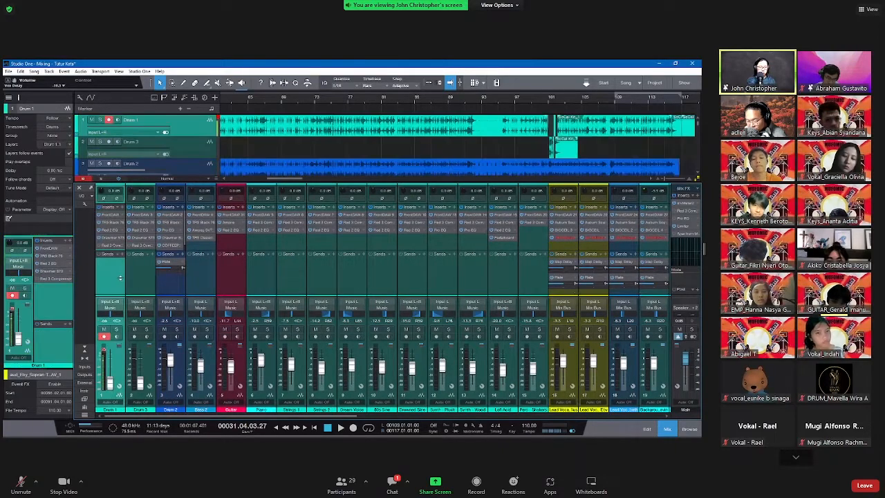
pyautogui.press('Down')
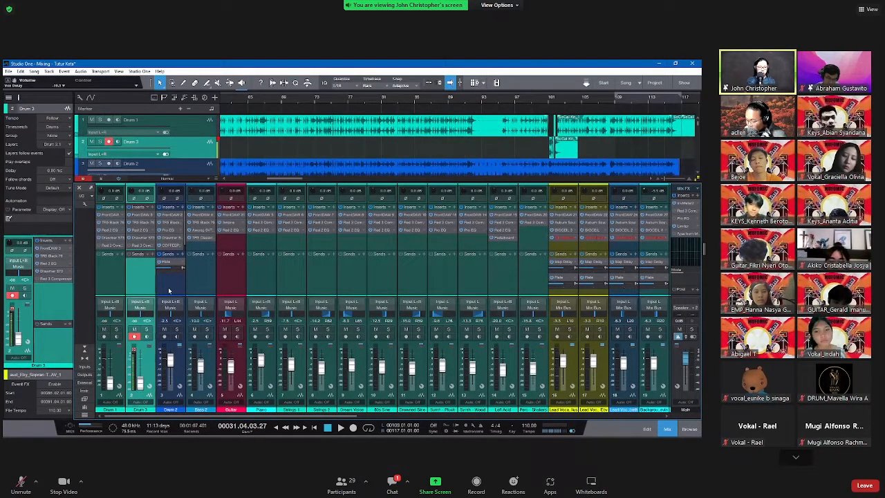
pyautogui.click(173, 291)
pyautogui.press('Right')
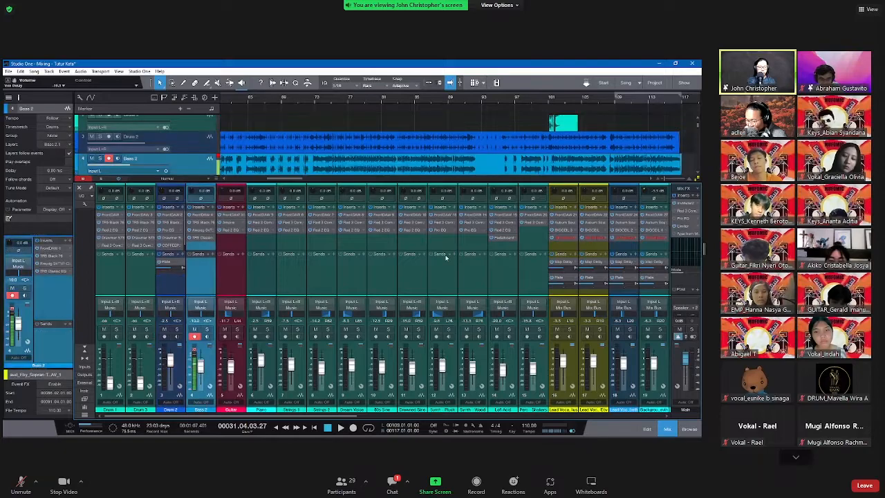
pyautogui.press('Left')
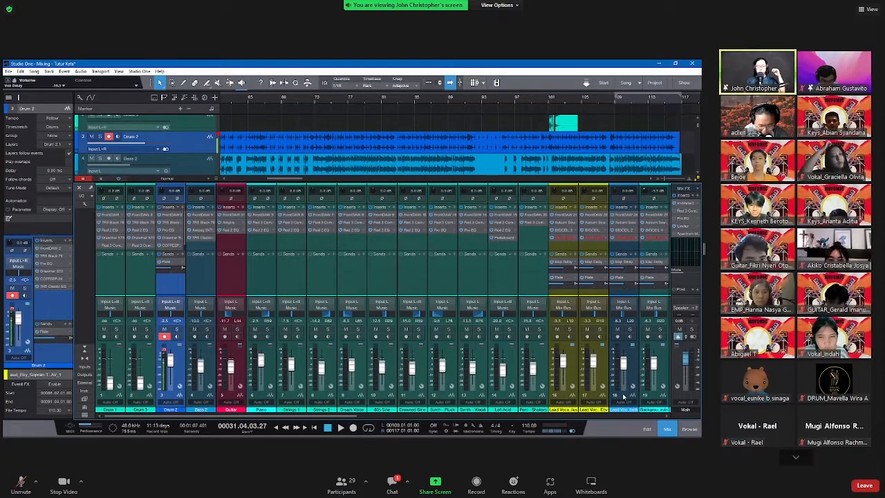
# Disarm recording on the Drum 2 track, solo it, and set the playback position to bar 65
pyautogui.hscroll(10, 623, 397)
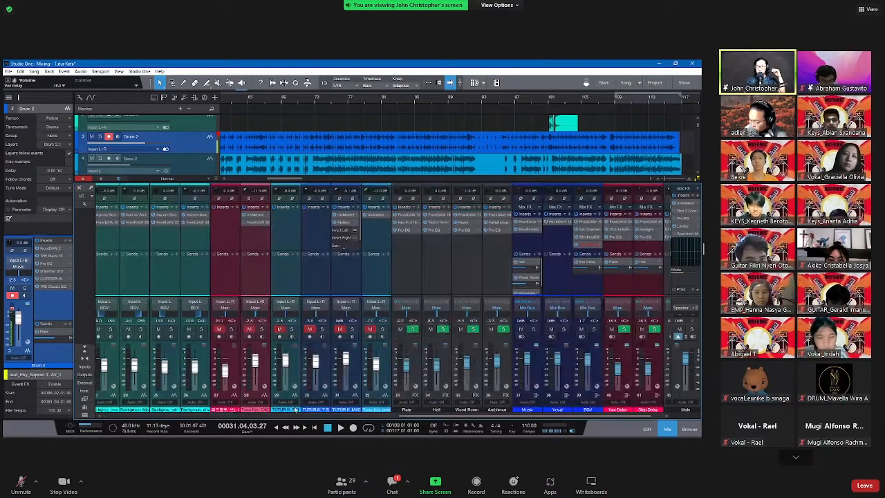
pyautogui.hscroll(-10, 203, 305)
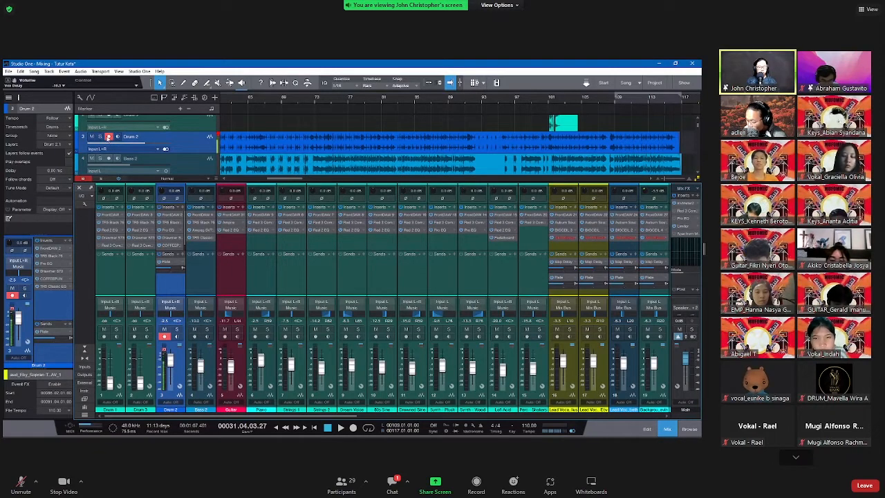
pyautogui.press('s')
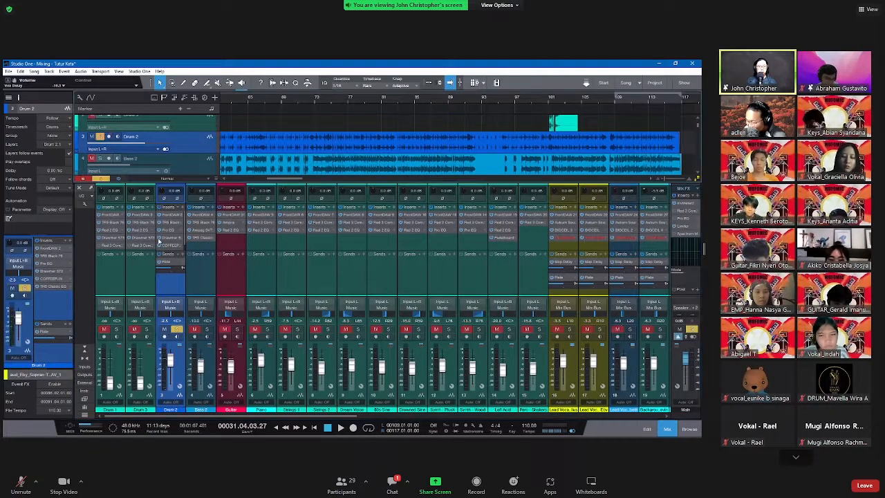
pyautogui.click(249, 100)
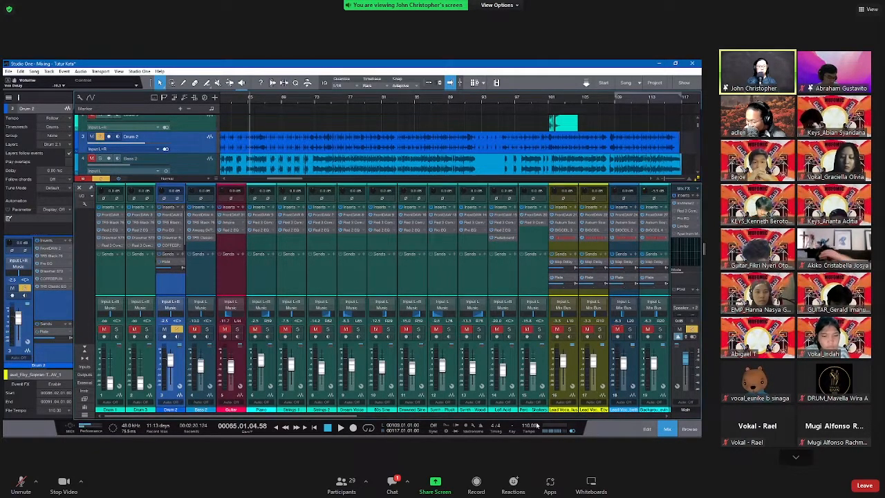
# Look across the mixer's effects channels and buses, and start playing the soloed Drum 2 from bar 65
pyautogui.hscroll(5, 572, 415)
pyautogui.hotkey('alt', 'Tab')
pyautogui.hotkey('alt', 'Tab')
pyautogui.hotkey('alt', 'Tab')
pyautogui.hotkey('alt', 'Tab')
pyautogui.hotkey('alt', 'Tab')
pyautogui.hotkey('alt', 'Tab')
pyautogui.hotkey('alt', 'Tab')
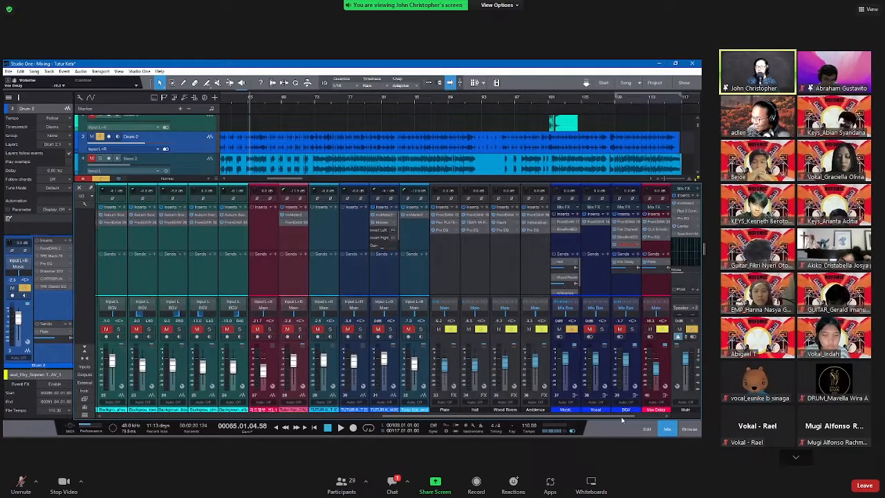
pyautogui.hscroll(2, 622, 420)
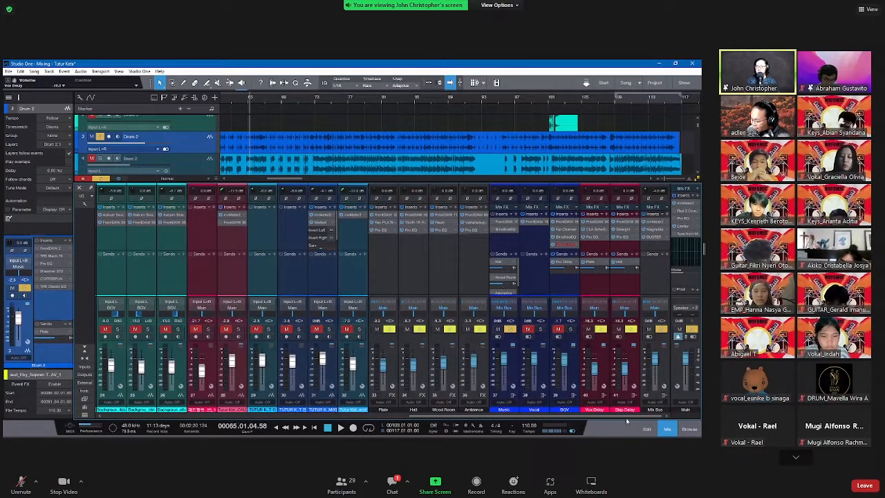
pyautogui.hscroll(-10, 626, 418)
pyautogui.hscroll(10, 269, 197)
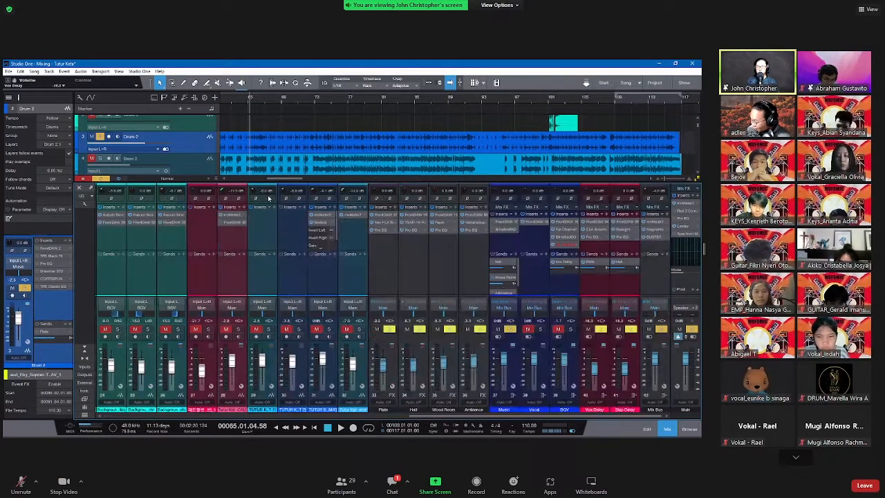
pyautogui.hscroll(-10, 235, 270)
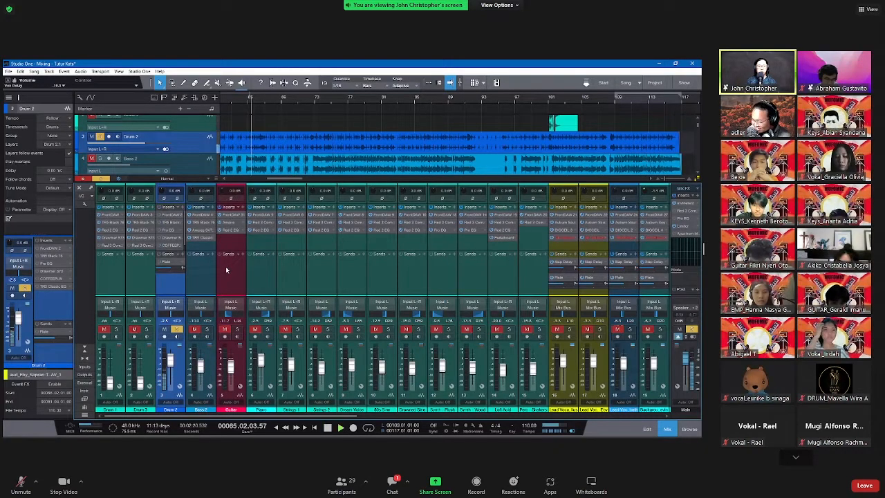
pyautogui.press('super+shift+s')
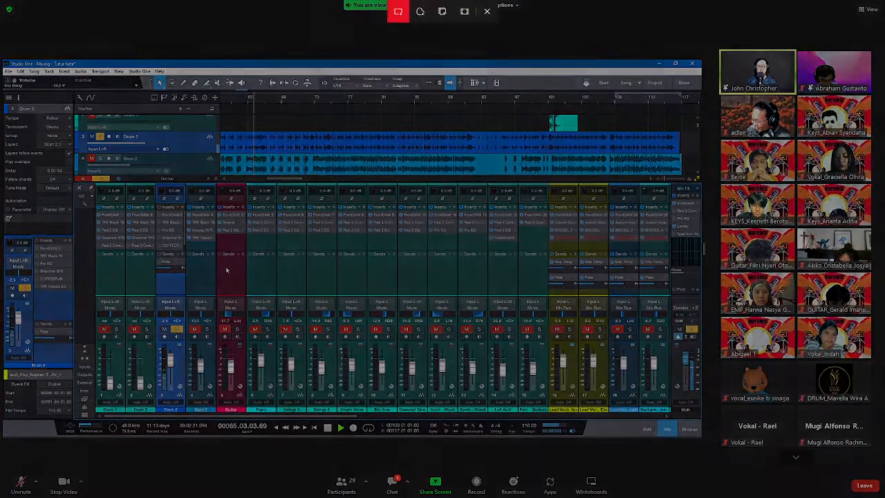
pyautogui.press('Escape')
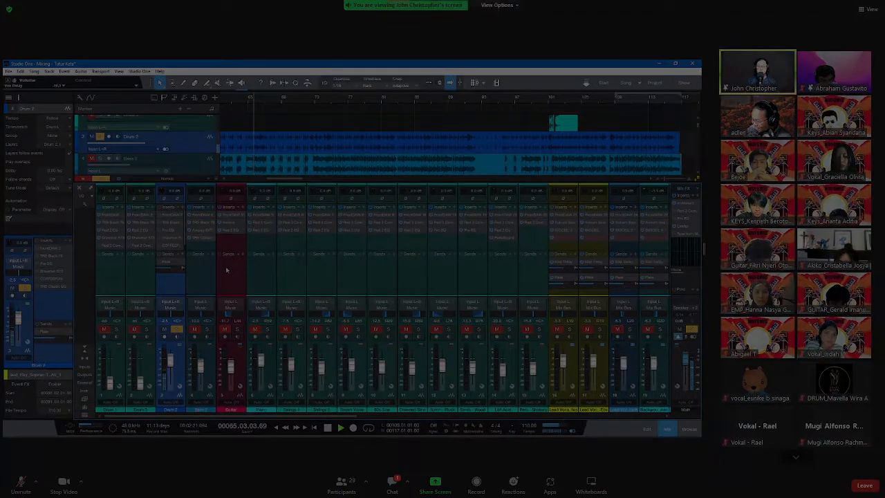
pyautogui.hotkey('alt', 'Tab')
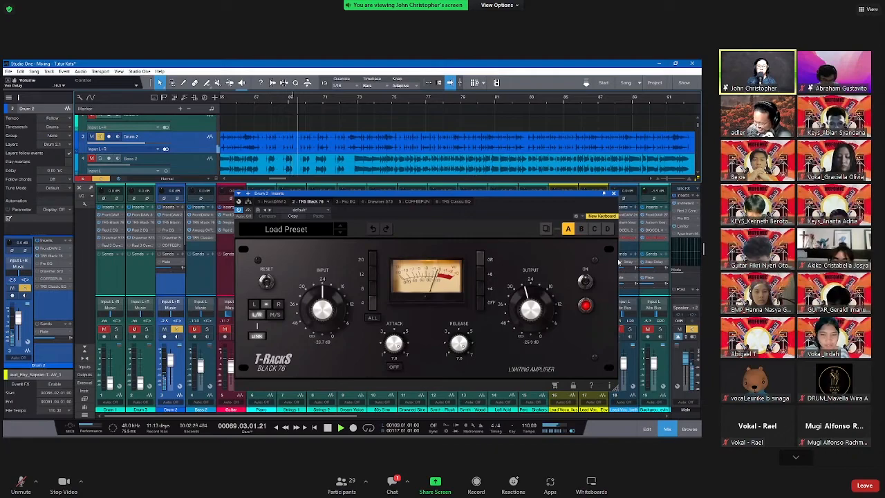
# Compare Drum 2 with its T-RackS Black 76 limiter off and on, view its Classic EQ insert, and stop playback
pyautogui.click(585, 281)
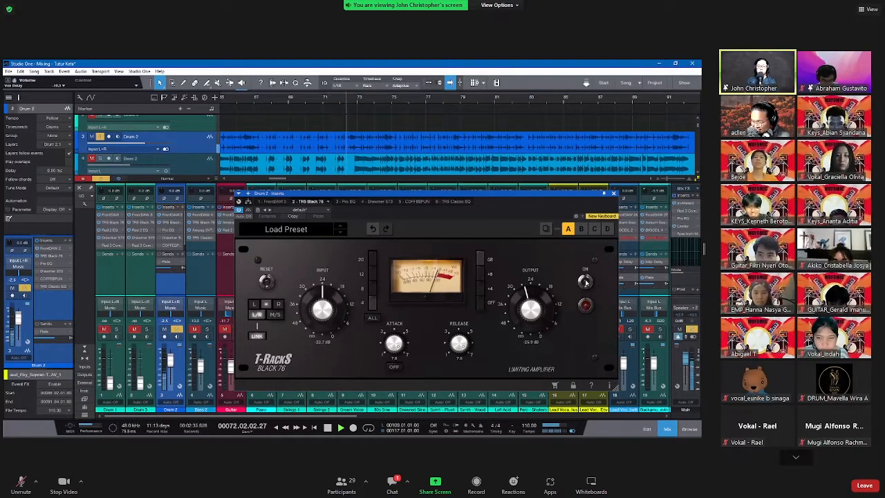
pyautogui.click(585, 281)
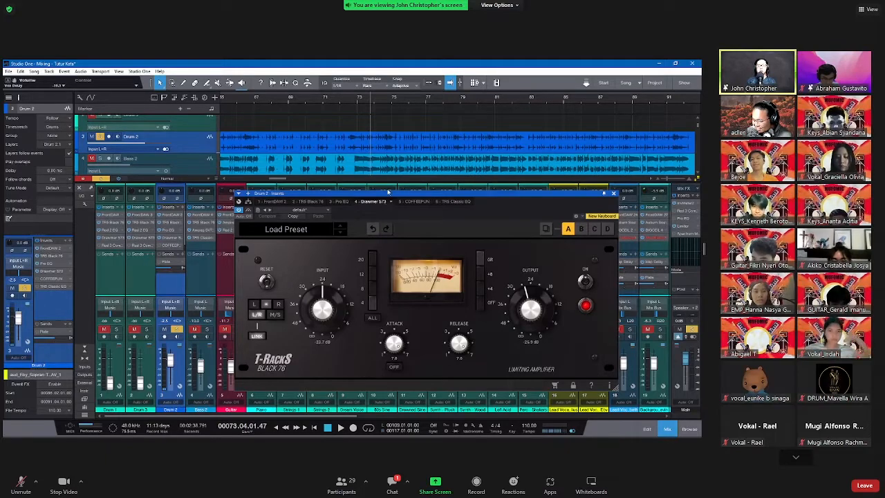
pyautogui.press('super+shift+s')
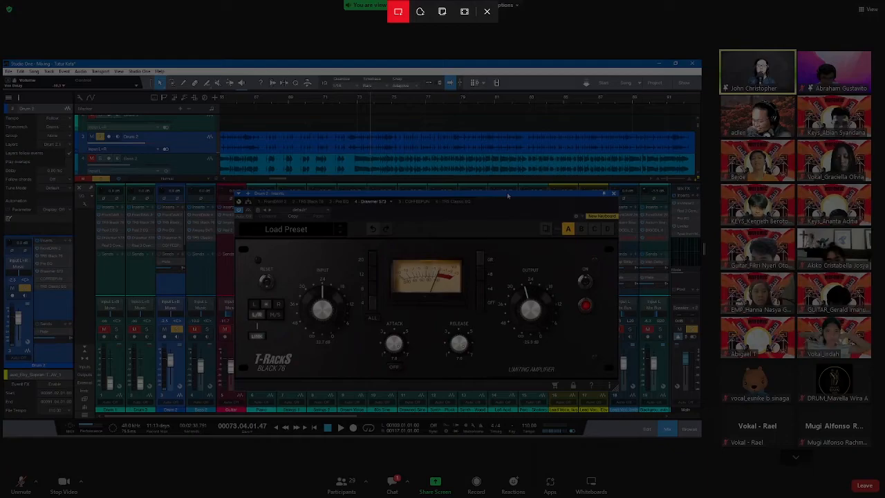
pyautogui.press('Escape')
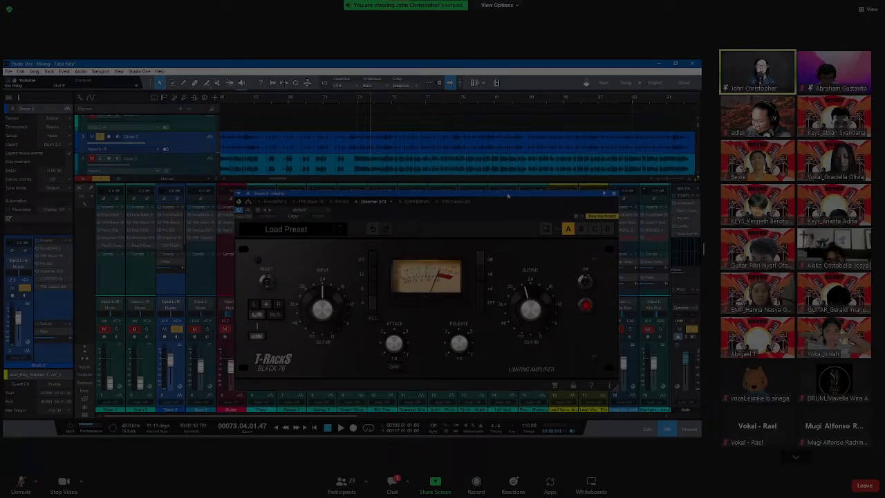
pyautogui.scroll(-1, 169, 250)
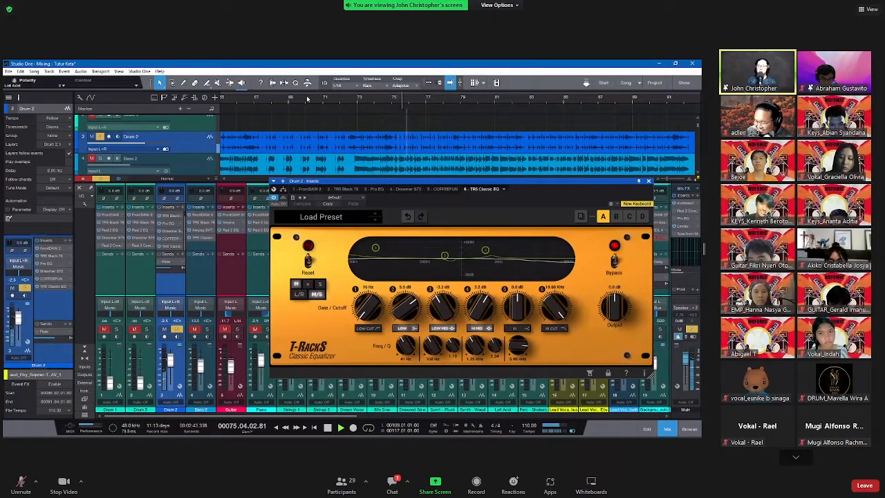
pyautogui.press('space')
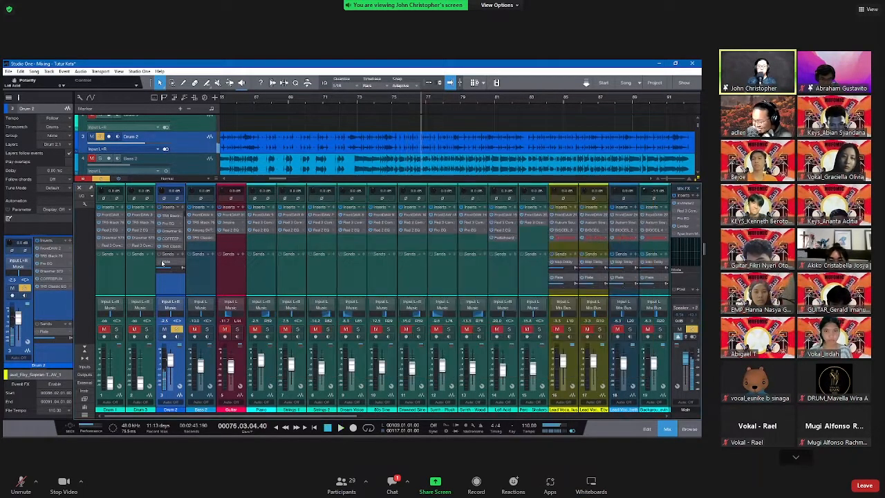
# Toggle the Plate send on Drum 2 and set the playback position near bar 67 to compare the reverb
pyautogui.click(160, 261)
pyautogui.moveTo(315, 415); pyautogui.dragTo(392, 415)
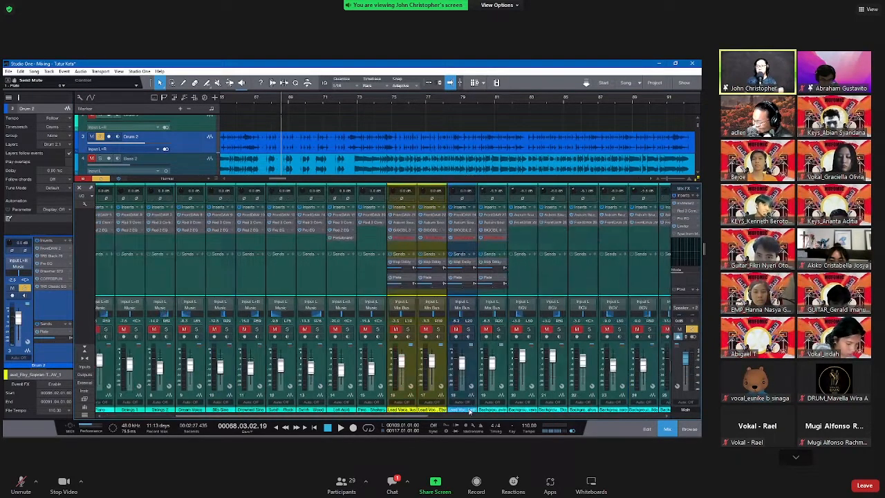
pyautogui.press('super+shift+s')
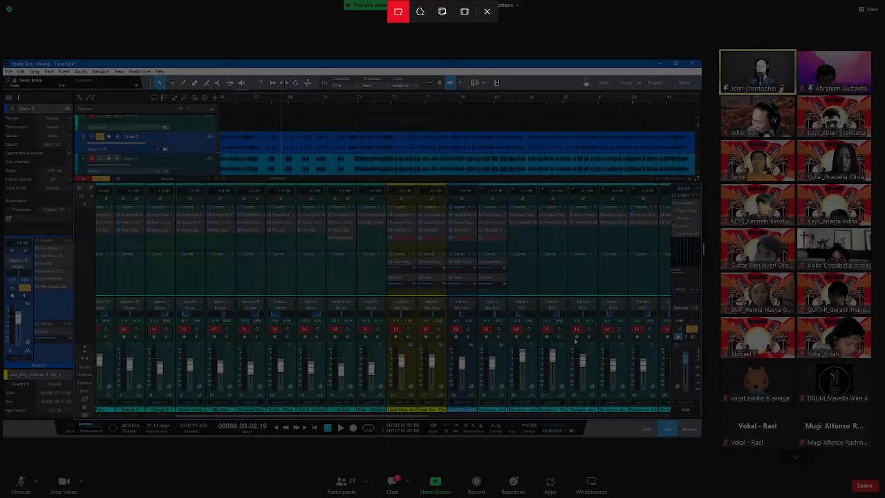
pyautogui.press('Escape')
pyautogui.click(266, 100)
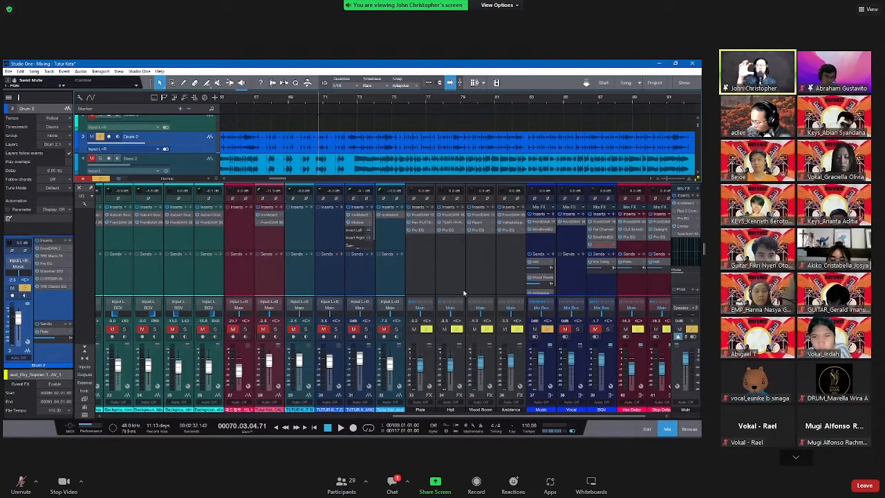
pyautogui.press('super+shift+s')
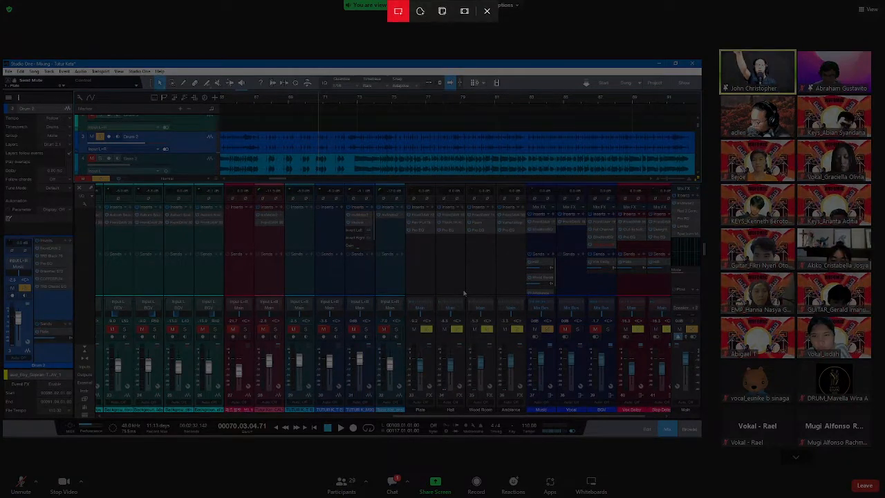
pyautogui.press('Escape')
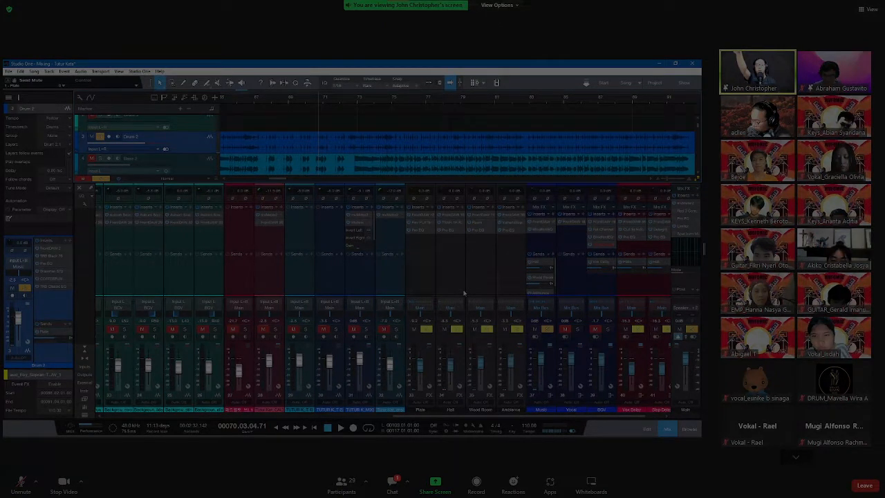